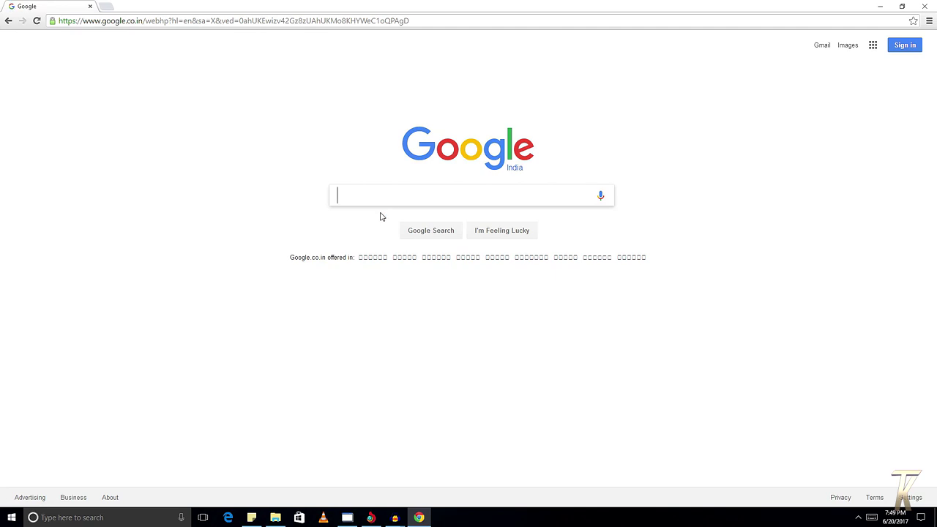
# Step: Search Google for 'pixelnil' and open the PixelNil home page result
pyautogui.write('pixelni')
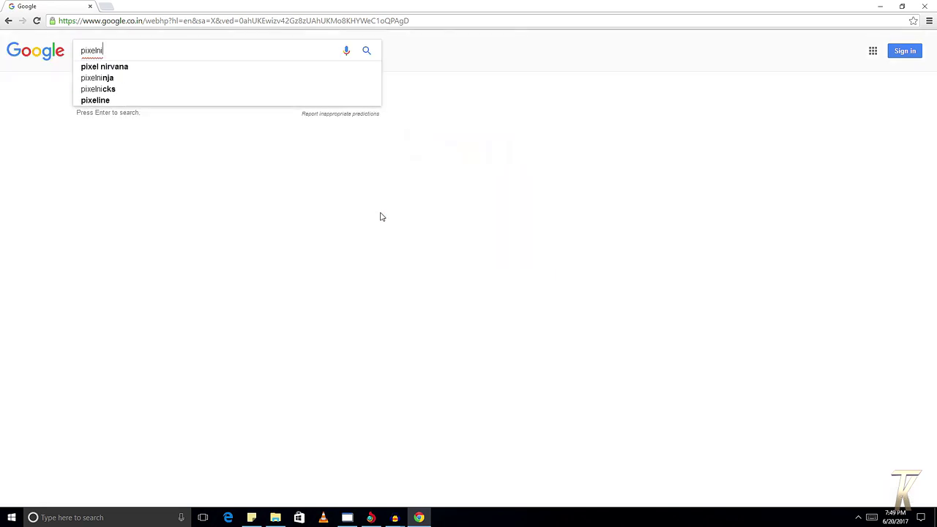
pyautogui.write('l.com')
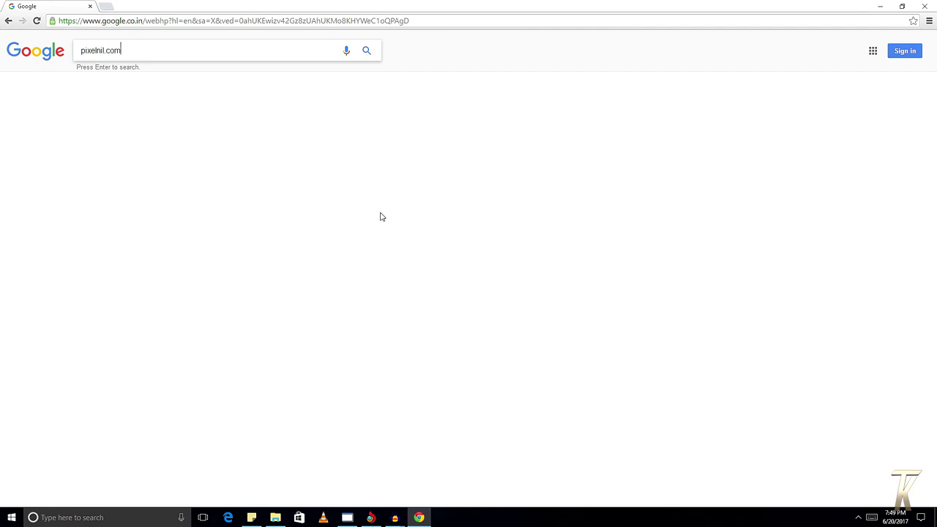
pyautogui.press('Return')
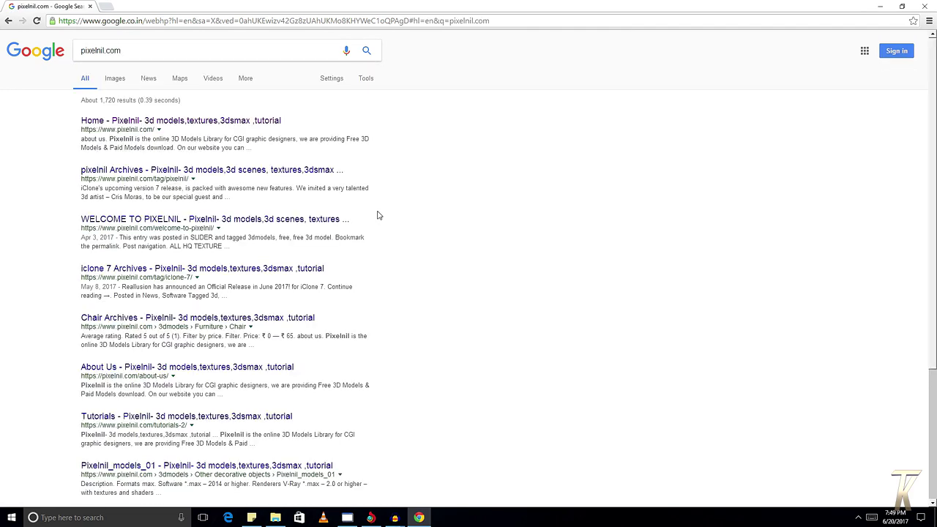
pyautogui.click(176, 123)
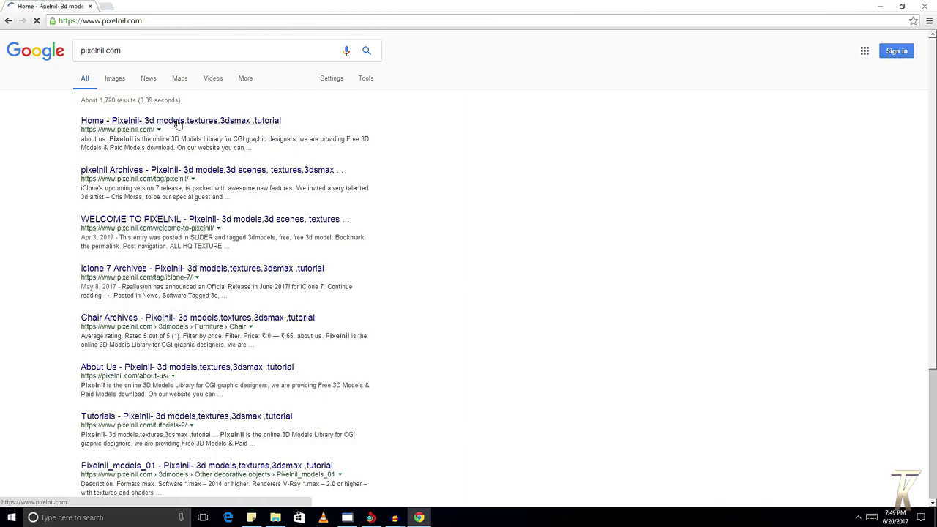
# Step: Scroll through the PixelNil home page's SHOP grid of bedcloth and cabin table models
pyautogui.scroll(-1, 468, 293)
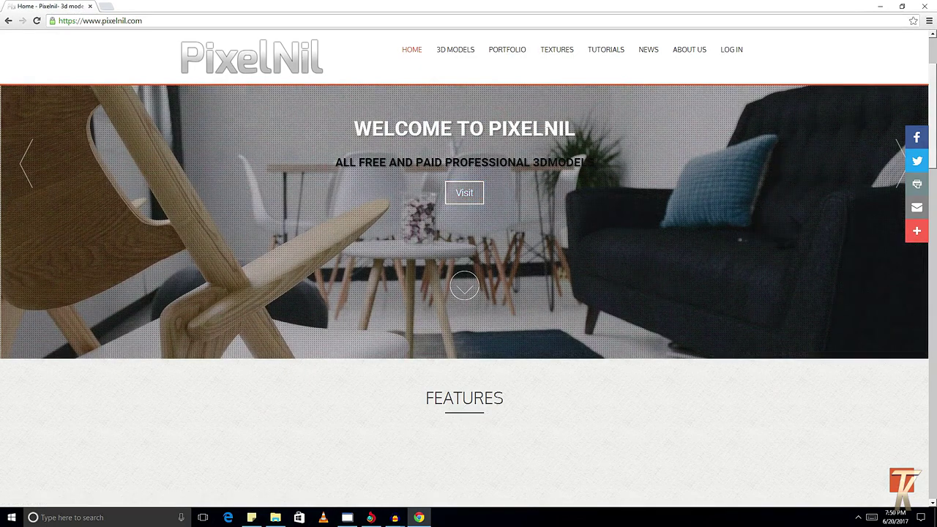
pyautogui.scroll(-5, 583, 208)
pyautogui.scroll(-5, 583, 208)
pyautogui.scroll(-5, 583, 208)
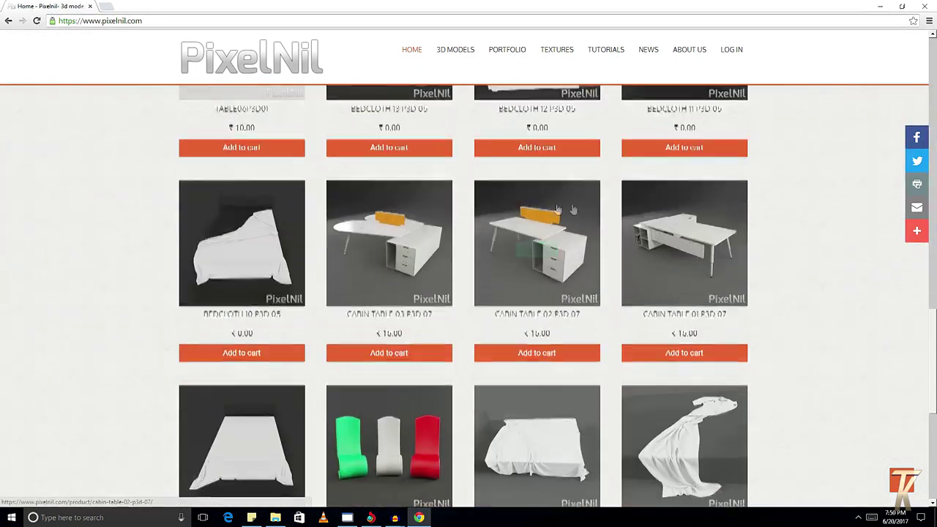
pyautogui.scroll(-3, 366, 336)
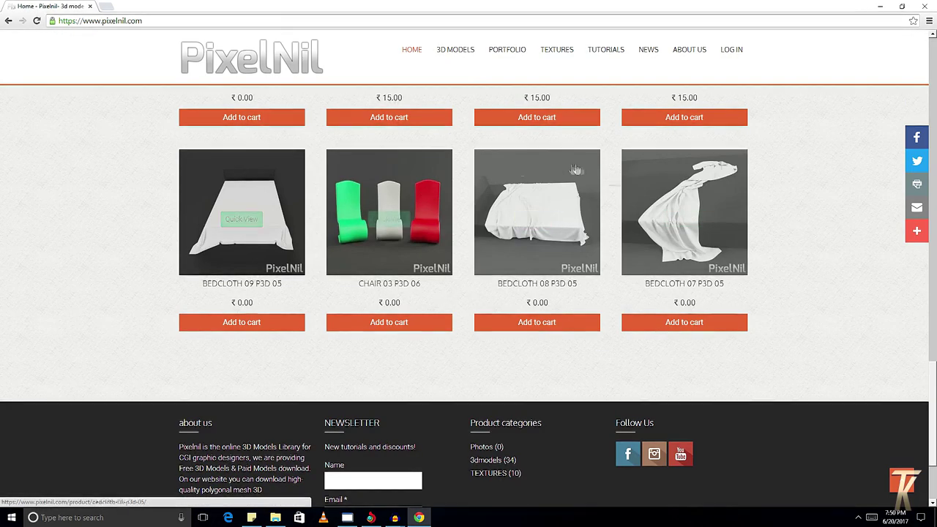
pyautogui.scroll(3, 590, 212)
pyautogui.scroll(2, 590, 212)
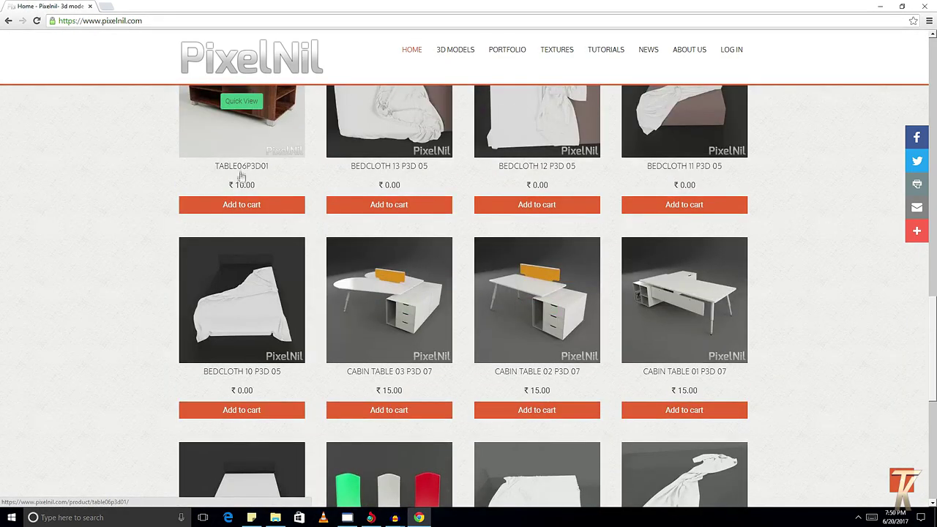
pyautogui.scroll(2, 241, 176)
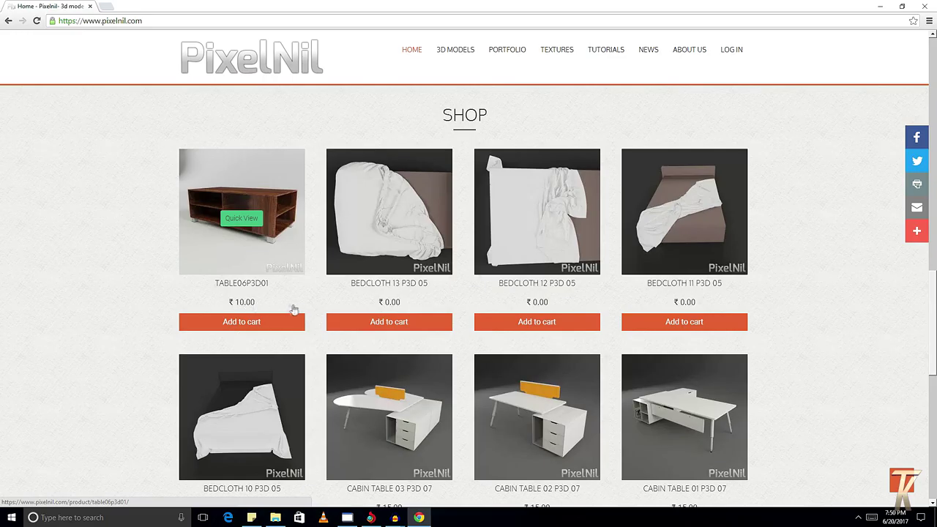
pyautogui.scroll(-3, 299, 309)
pyautogui.moveTo(537, 183)
pyautogui.scroll(-3, 453, 280)
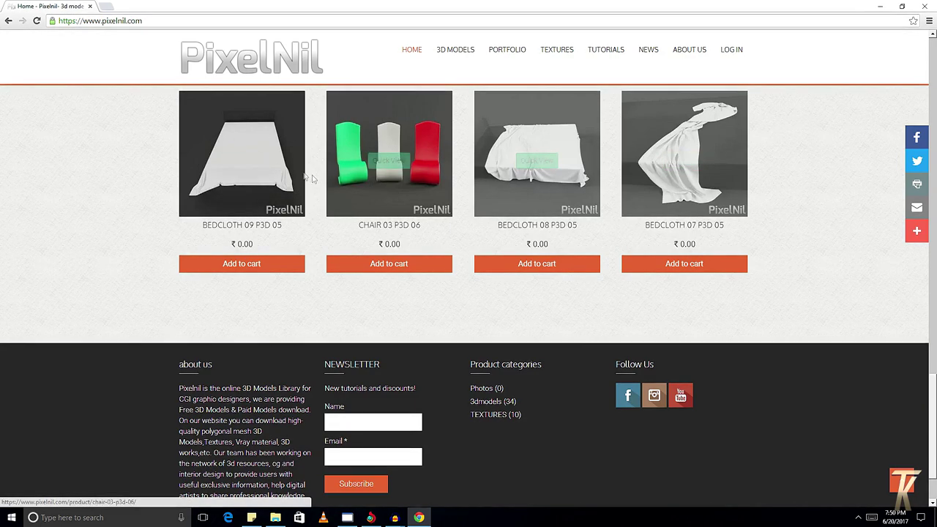
pyautogui.scroll(1, 733, 247)
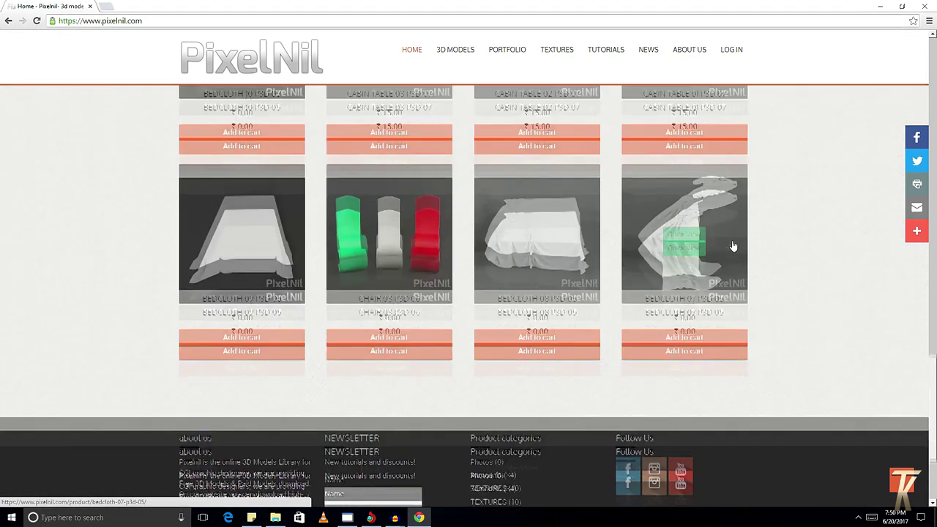
pyautogui.scroll(1, 733, 247)
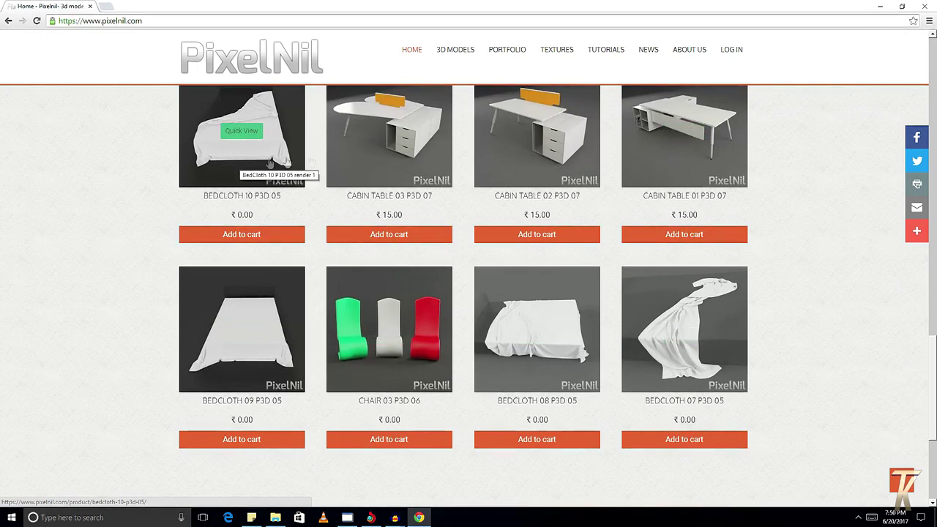
pyautogui.scroll(1, 401, 185)
pyautogui.scroll(1, 705, 126)
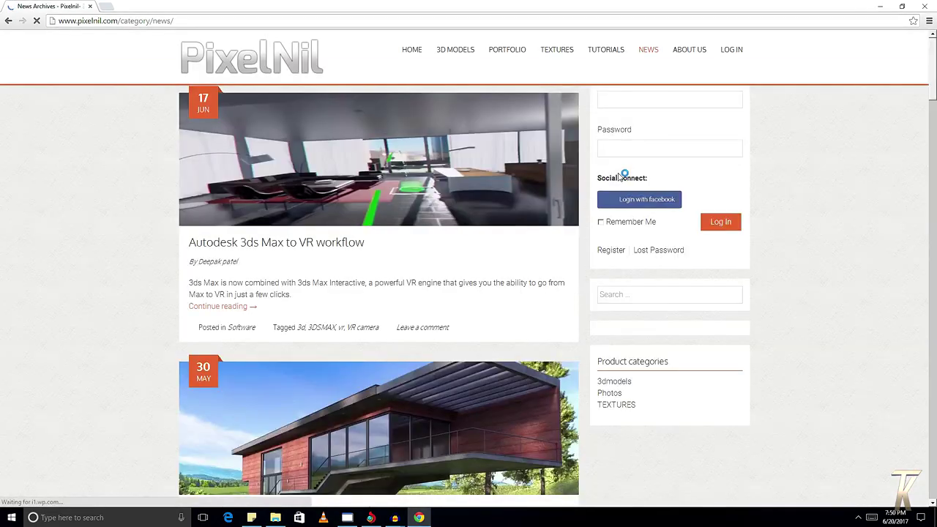
pyautogui.scroll(-3, 441, 143)
pyautogui.scroll(-3, 424, 157)
pyautogui.scroll(-3, 393, 142)
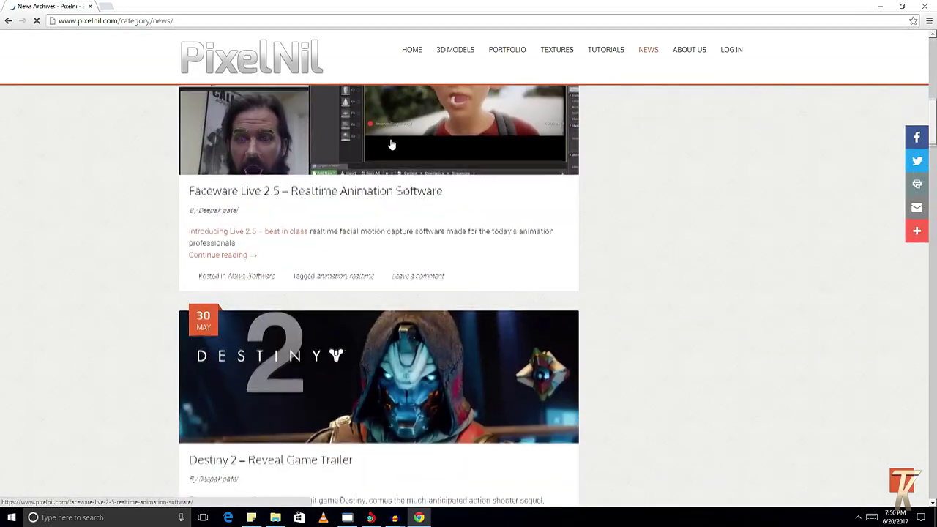
pyautogui.scroll(-2, 391, 146)
pyautogui.scroll(-2, 391, 152)
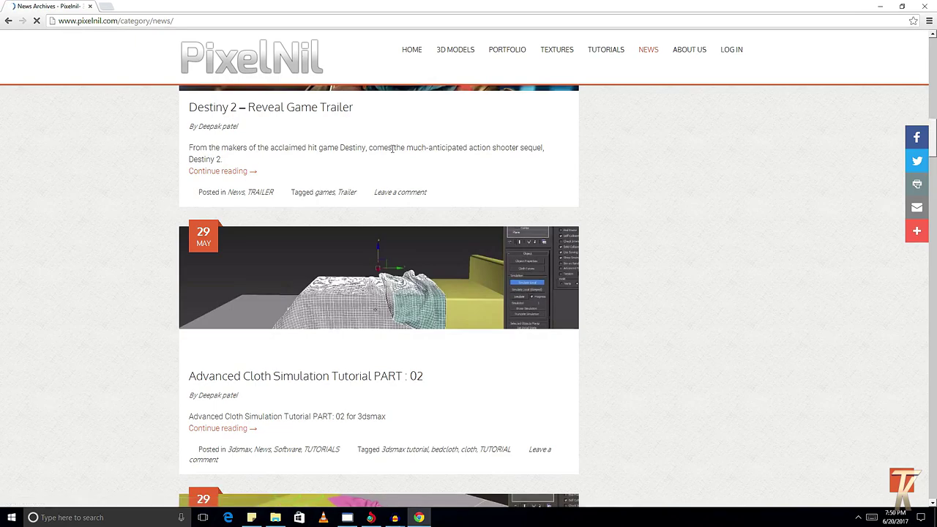
pyautogui.scroll(-2, 386, 209)
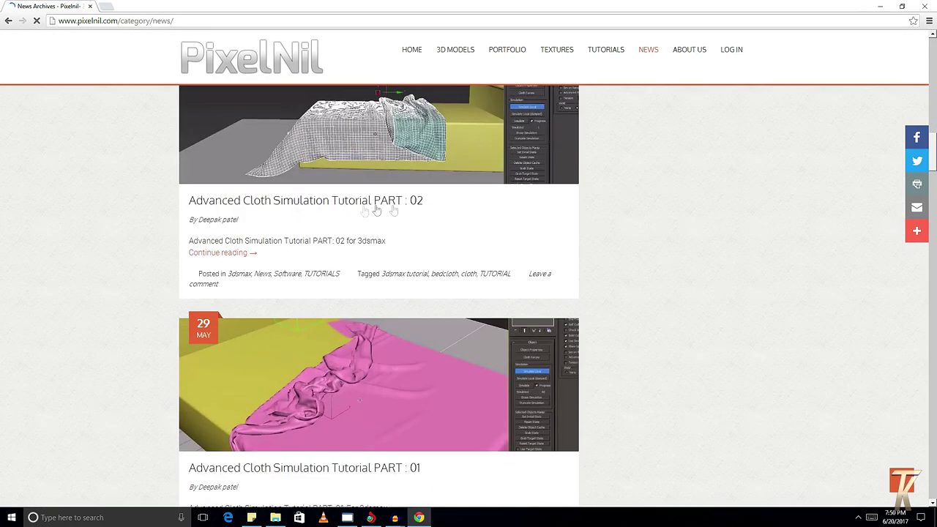
pyautogui.scroll(-2, 329, 249)
pyautogui.scroll(-2, 226, 336)
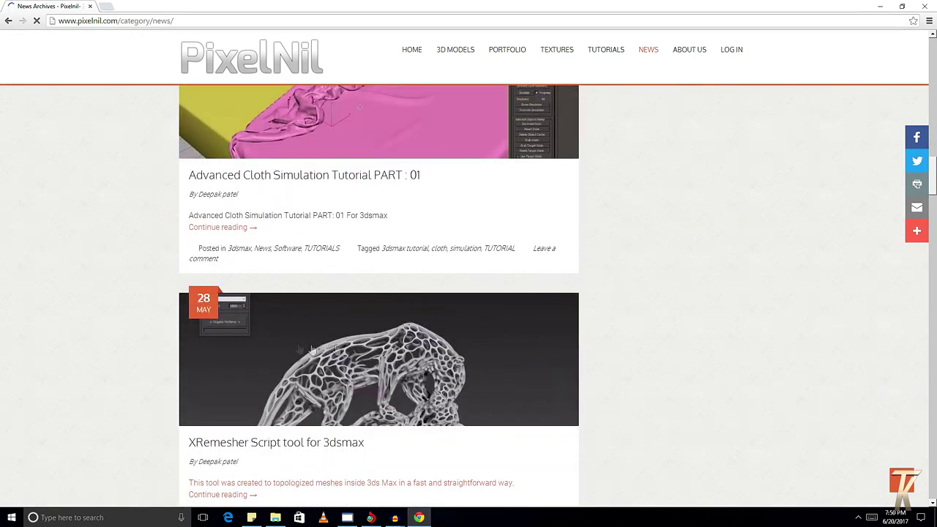
pyautogui.scroll(-2, 430, 394)
pyautogui.scroll(-1, 461, 406)
pyautogui.scroll(-3, 502, 424)
pyautogui.scroll(3, 503, 421)
pyautogui.scroll(-3, 499, 413)
pyautogui.scroll(-3, 498, 410)
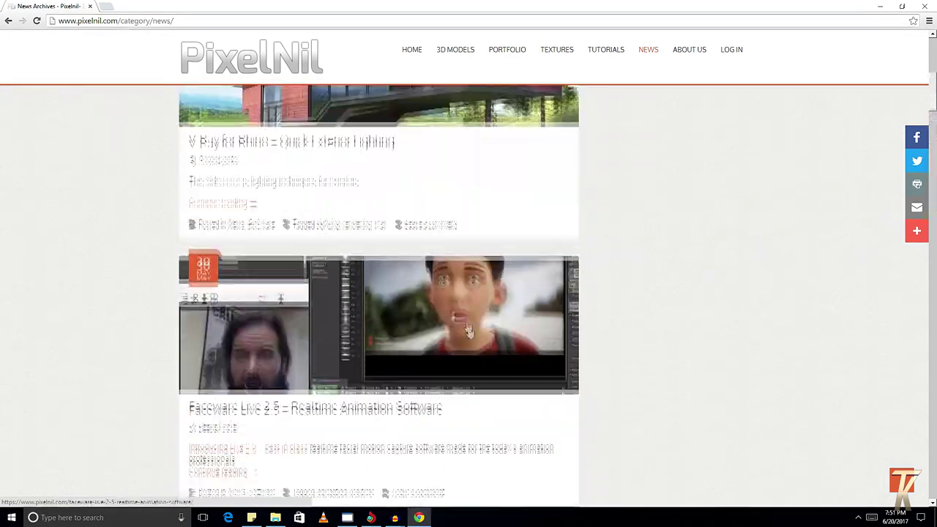
pyautogui.scroll(-3, 468, 220)
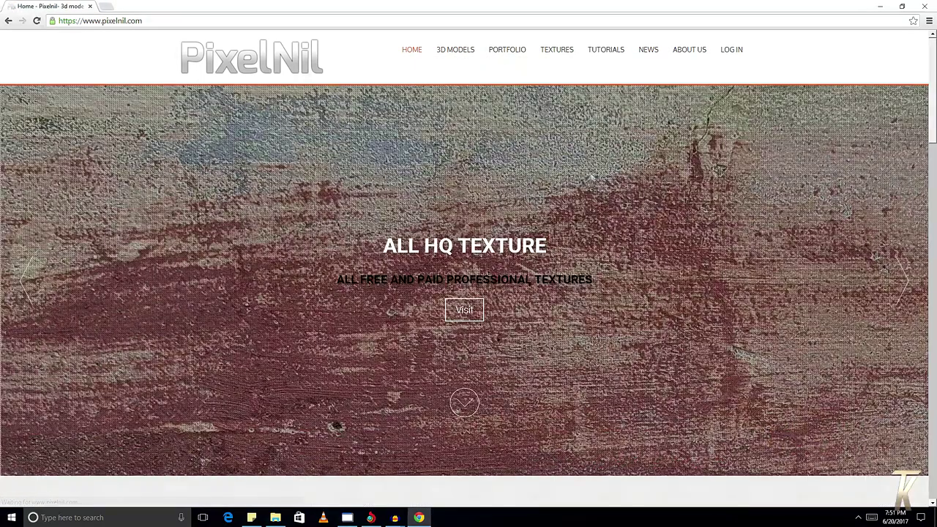
# Step: Quick-view Cabin Table 03 P3D 07, then open the Cabin Table 02 P3D 07 product page
pyautogui.scroll(-3, 595, 187)
pyautogui.scroll(-2, 595, 187)
pyautogui.scroll(-3, 595, 187)
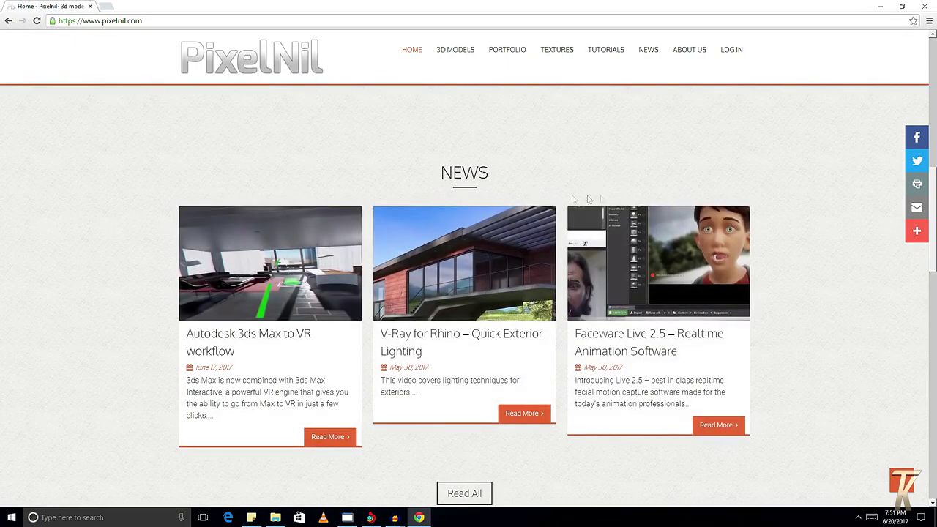
pyautogui.scroll(-2, 785, 203)
pyautogui.scroll(-3, 385, 262)
pyautogui.scroll(-2, 401, 431)
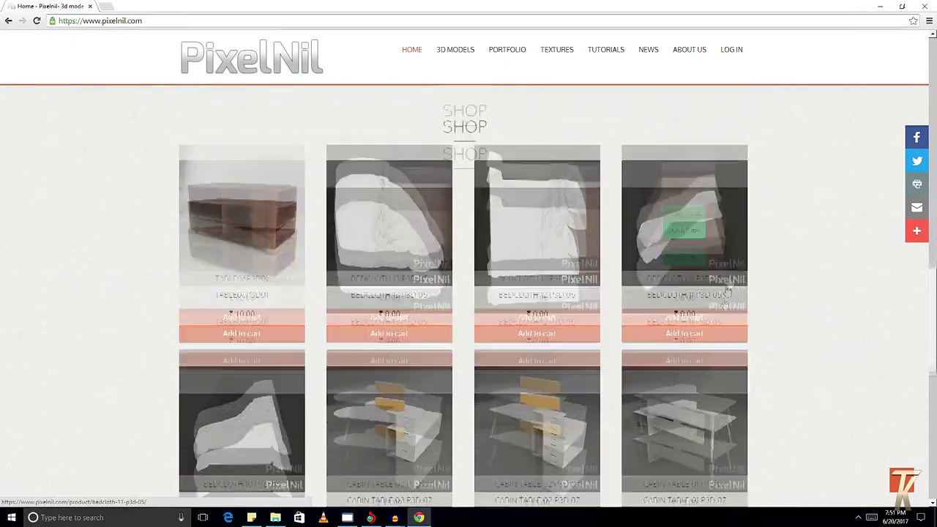
pyautogui.scroll(-3, 432, 439)
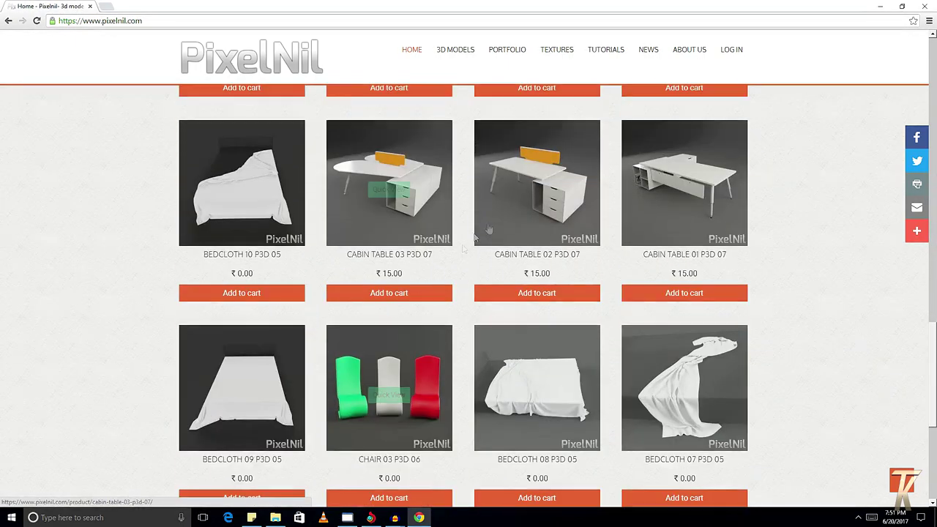
pyautogui.click(390, 191)
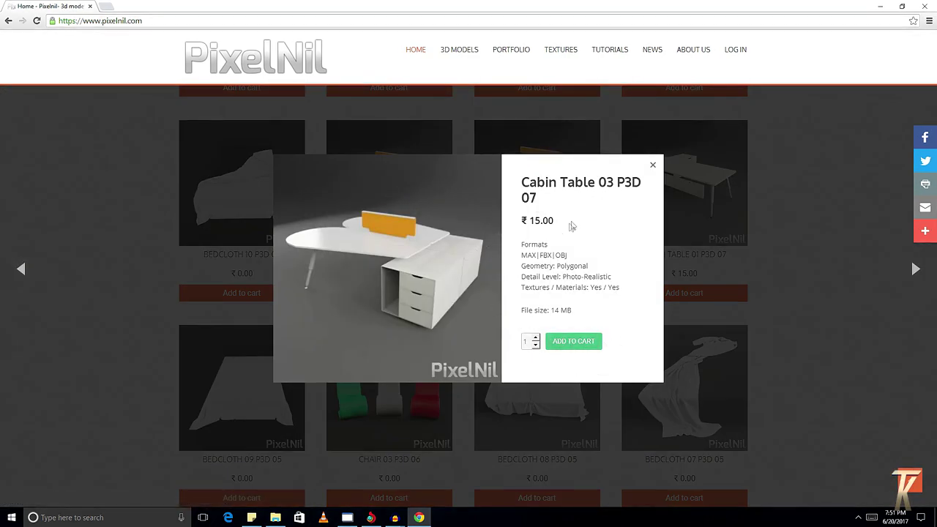
pyautogui.click(666, 180)
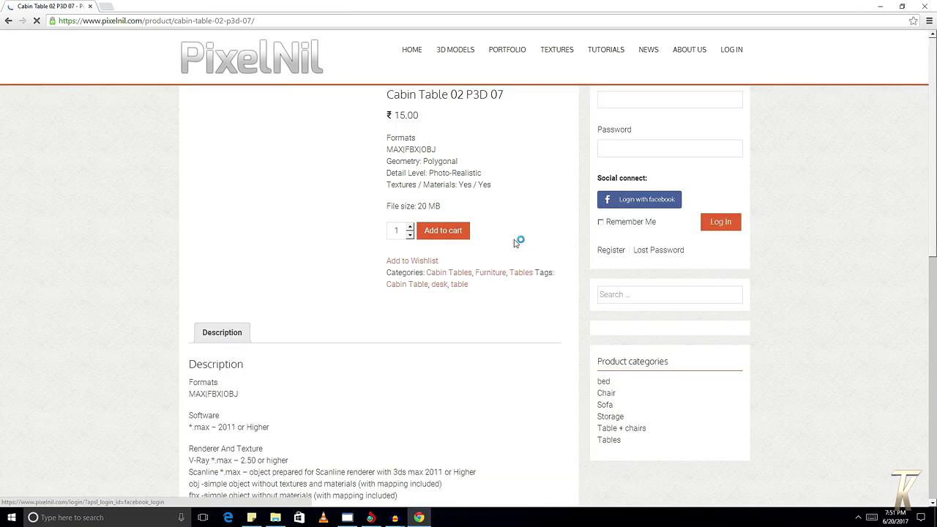
pyautogui.click(674, 156)
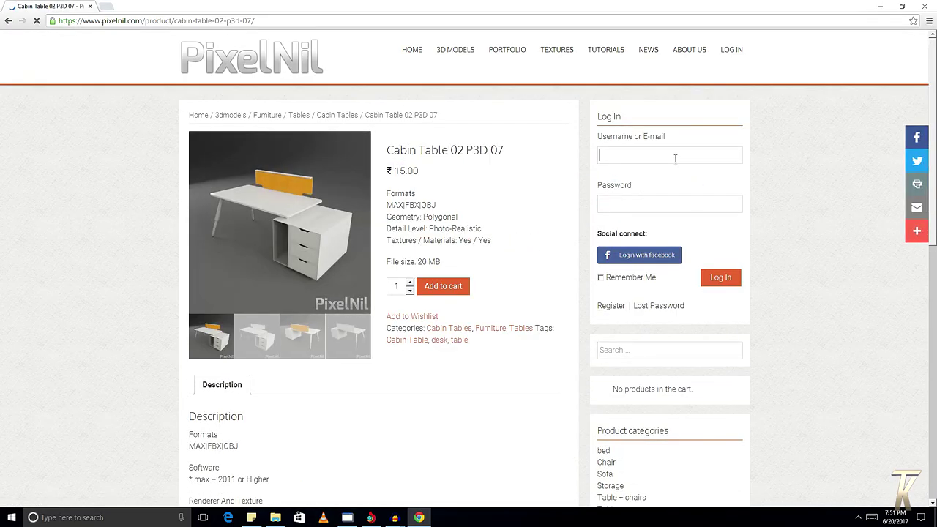
# Step: Go to the PixelNil account registration page
pyautogui.click(613, 309)
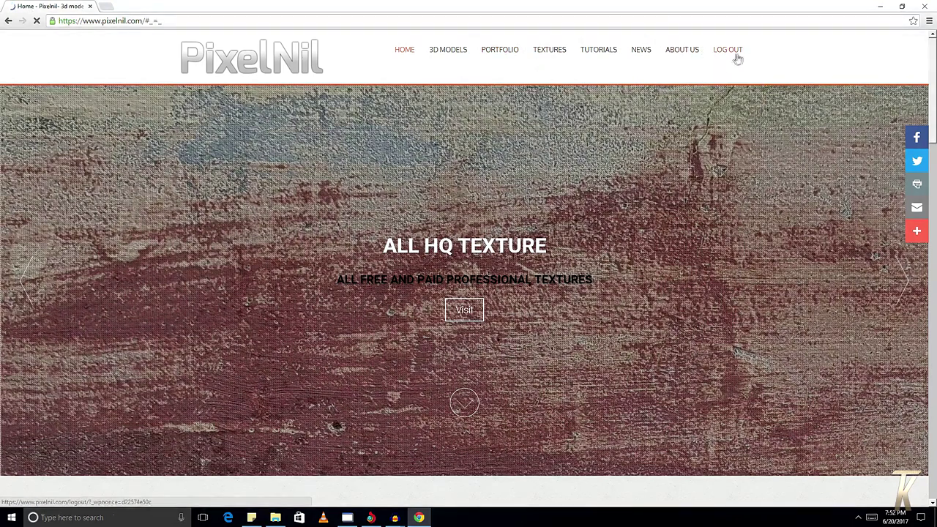
pyautogui.moveTo(447, 49)
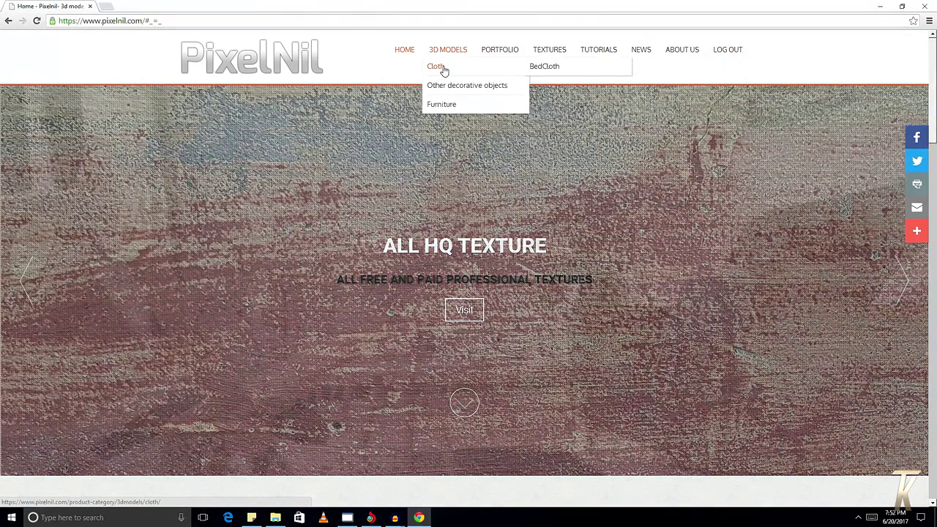
# Step: Add the free BedCloth 02 P3D 05 from the Cloth category to the cart
pyautogui.click(444, 69)
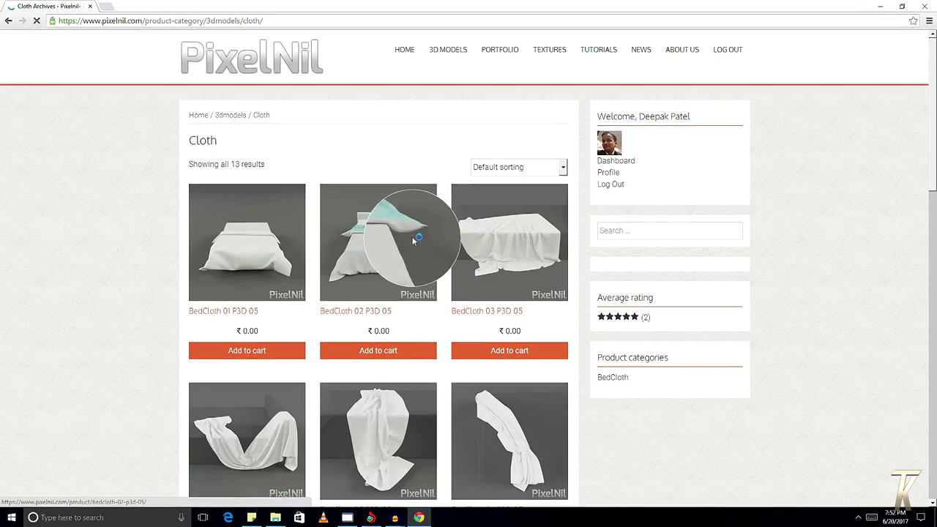
pyautogui.scroll(-2, 411, 235)
pyautogui.scroll(2, 348, 272)
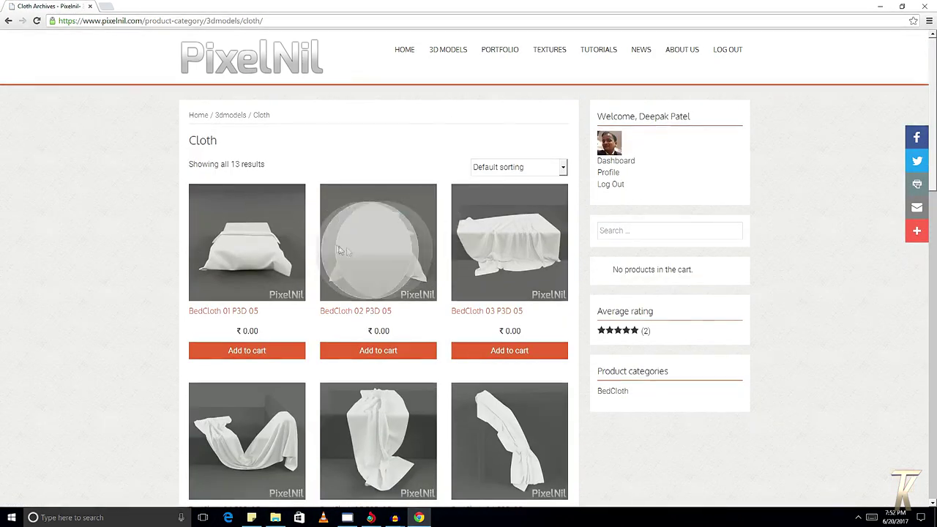
pyautogui.moveTo(378, 242)
pyautogui.click(377, 352)
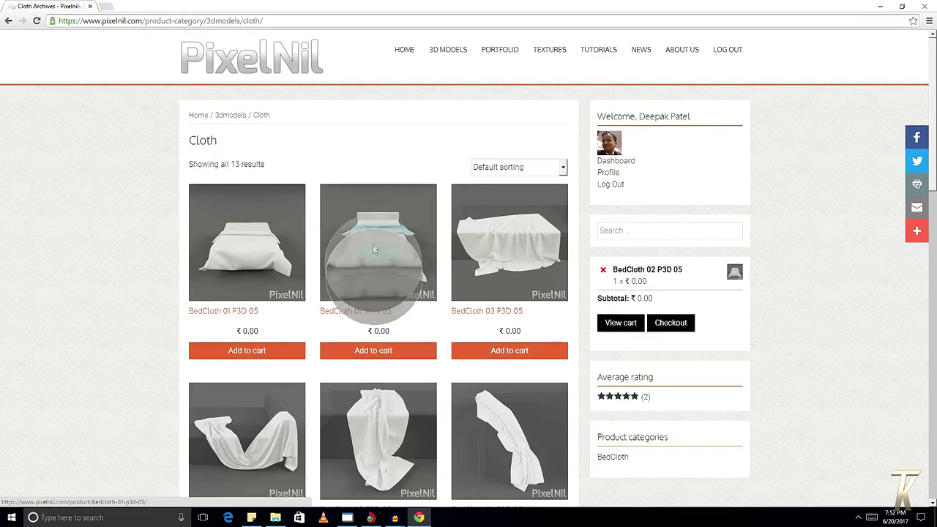
# Step: Go through the cart to checkout, fill in the billing company name, and submit the order
pyautogui.click(622, 327)
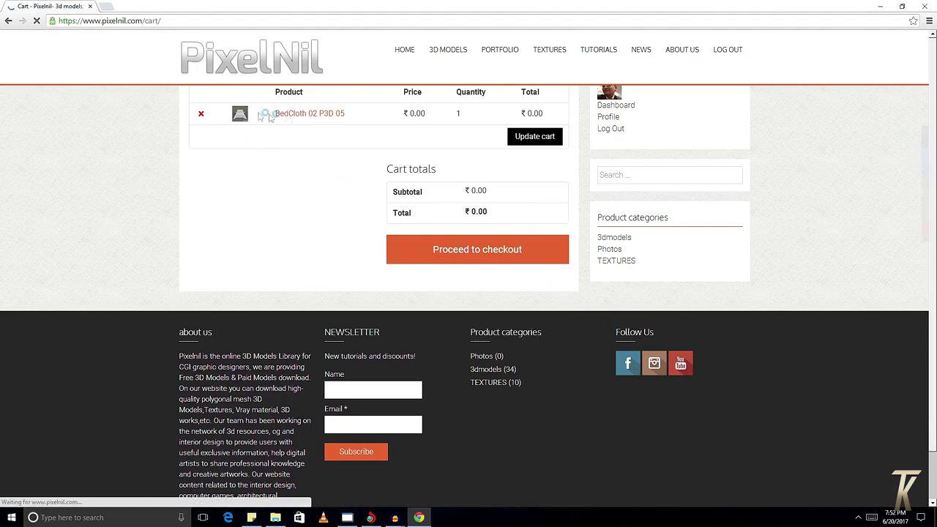
pyautogui.scroll(1, 258, 116)
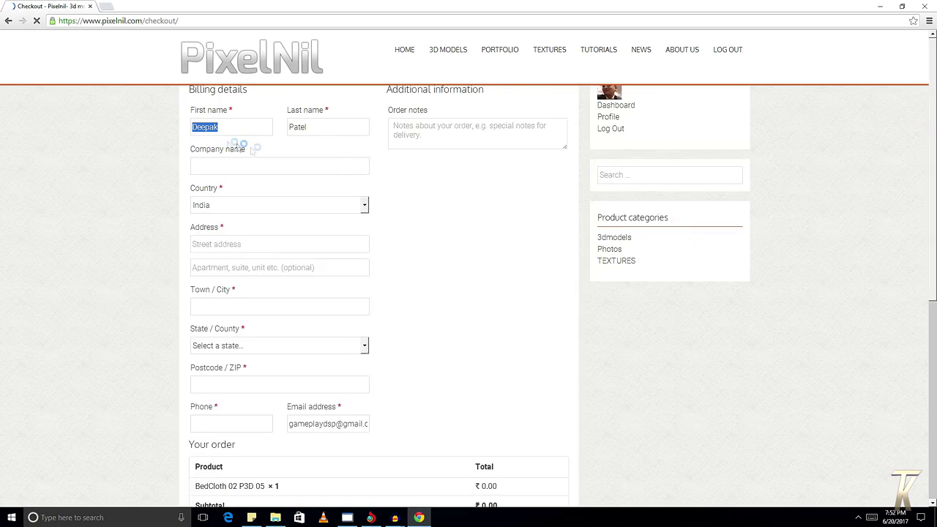
pyautogui.click(234, 167)
pyautogui.scroll(-2, 266, 268)
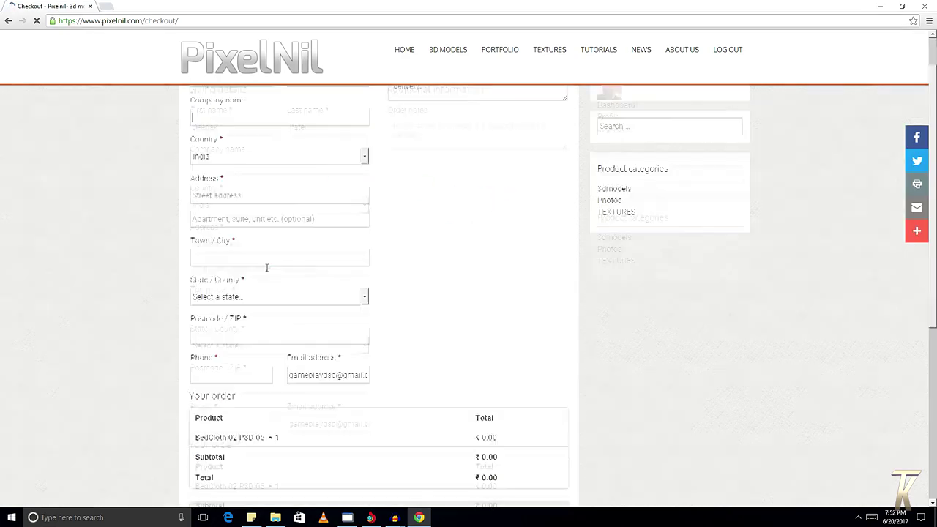
pyautogui.scroll(3, 224, 157)
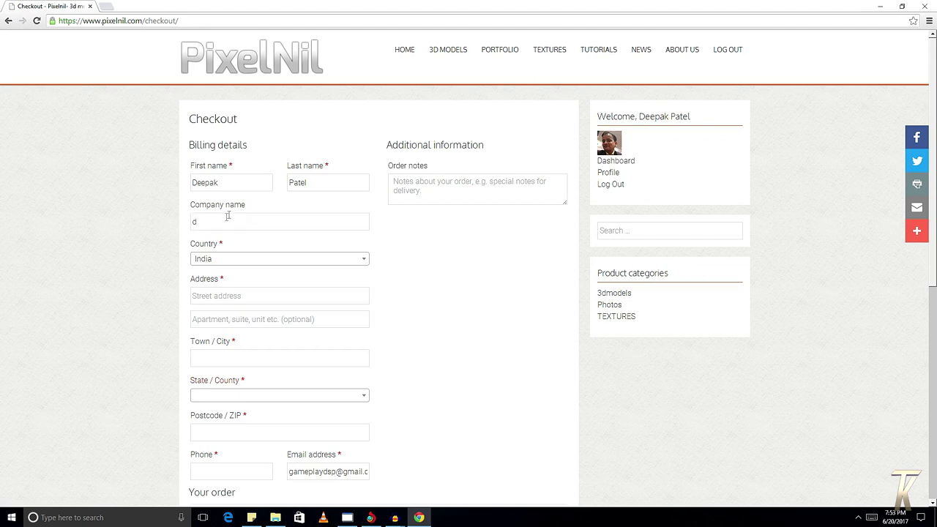
pyautogui.scroll(-5, 542, 210)
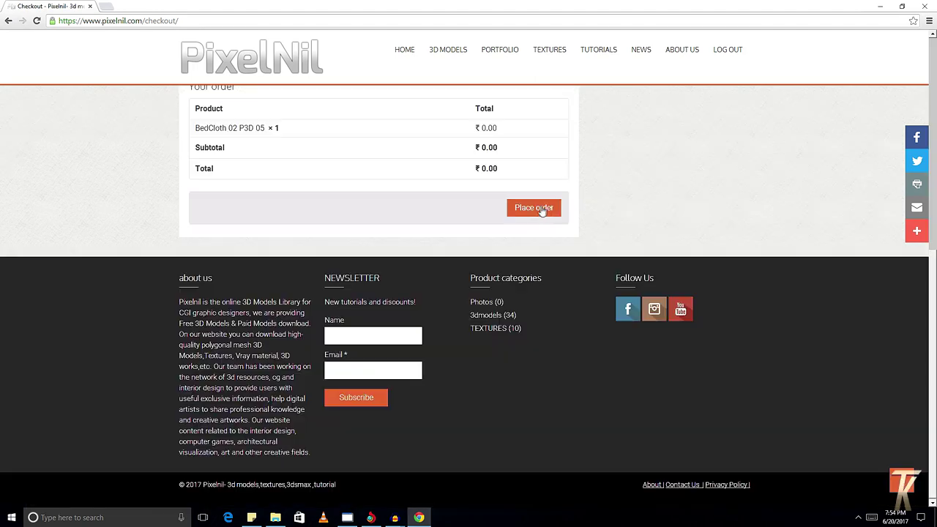
pyautogui.click(544, 210)
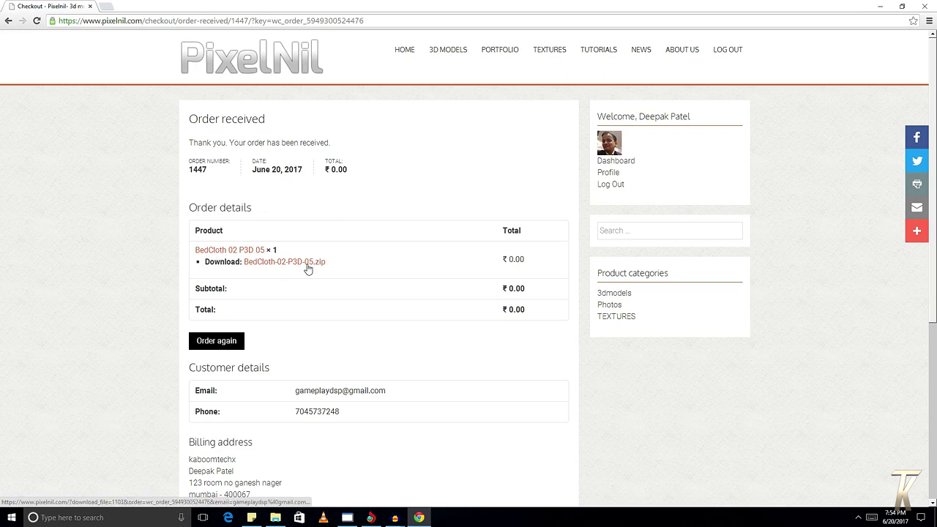
# Step: Download BedCloth-02-P3D-05.zip and return to the BedCloth 02 P3D 05 product page
pyautogui.click(307, 265)
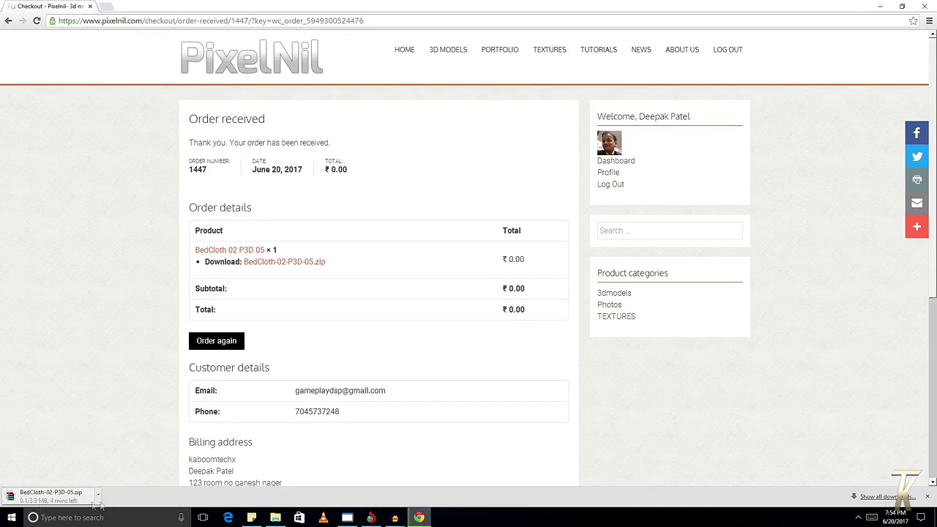
pyautogui.scroll(-1, 67, 432)
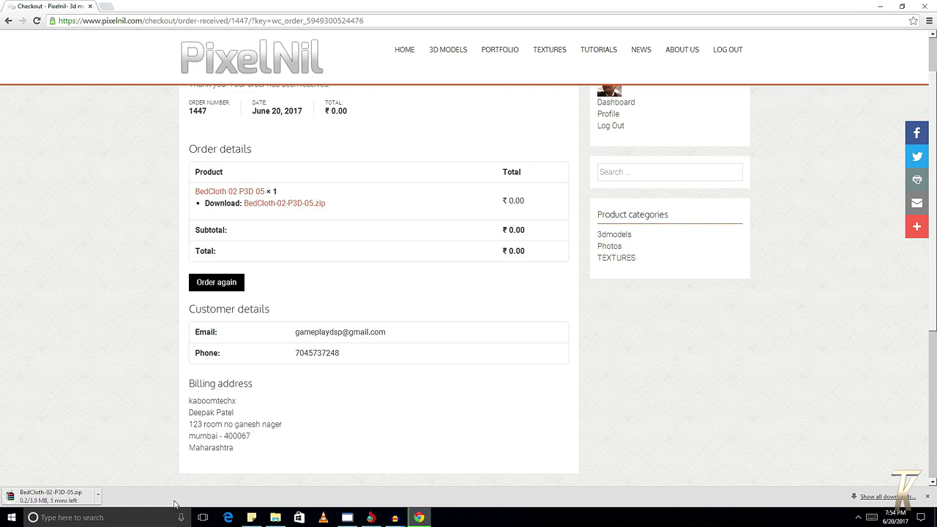
pyautogui.scroll(1, 295, 196)
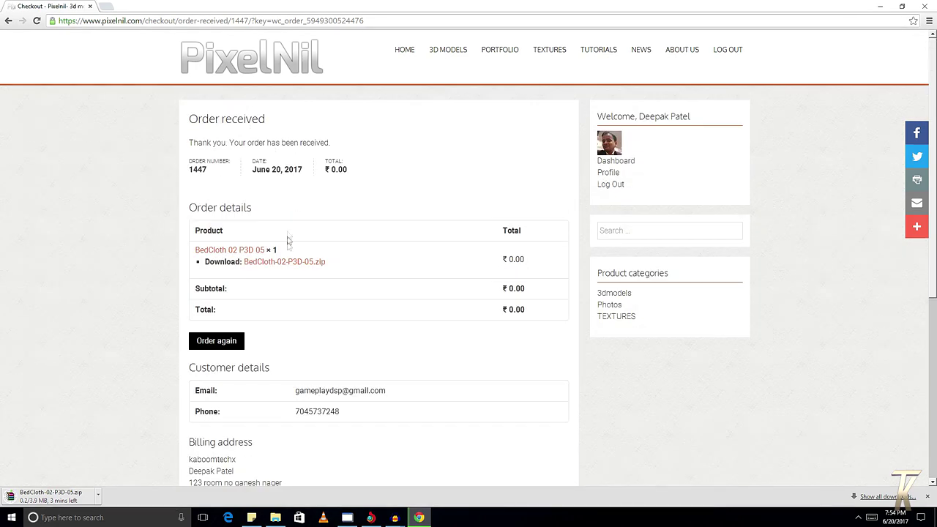
pyautogui.click(240, 252)
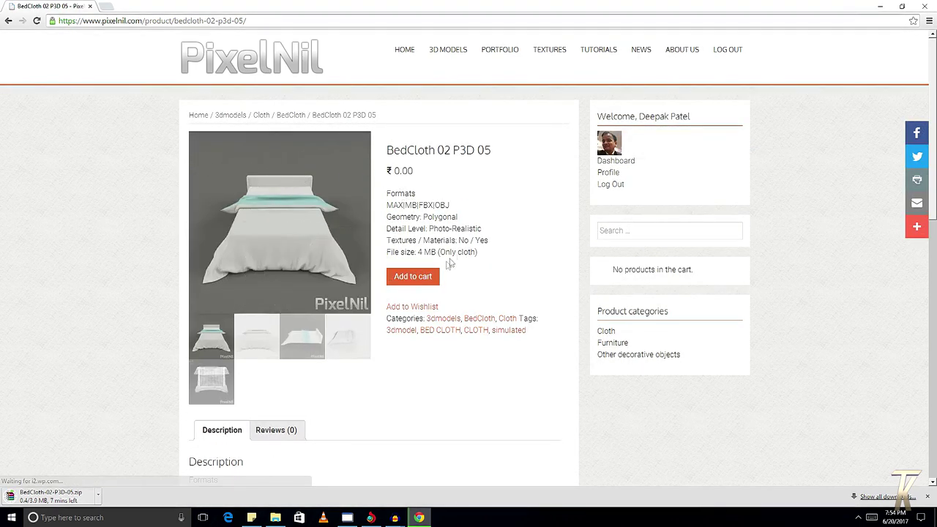
# Step: Check the 'Only cloth' file-size note and the crumpled and wireframe product images
pyautogui.moveTo(441, 252)
pyautogui.mouseDown()
pyautogui.moveTo(475, 252)
pyautogui.moveTo(466, 251)
pyautogui.mouseUp()
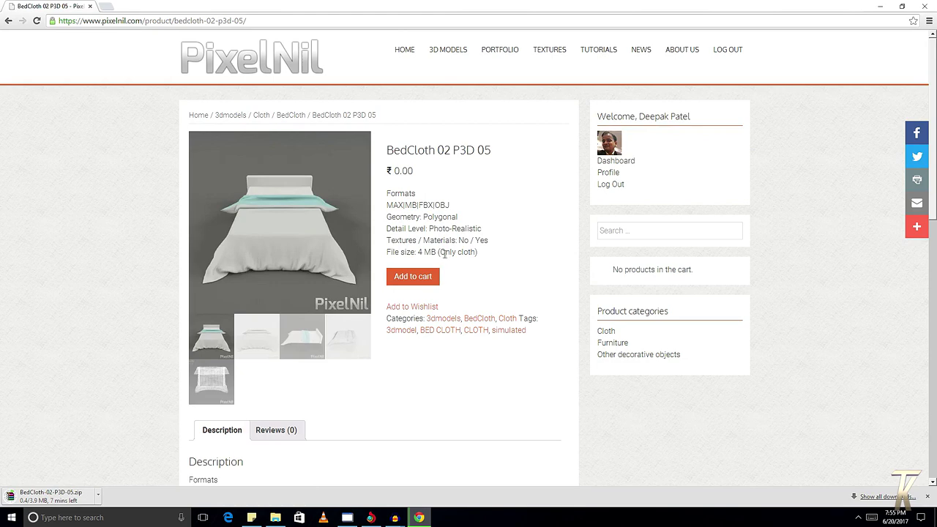
pyautogui.click(346, 343)
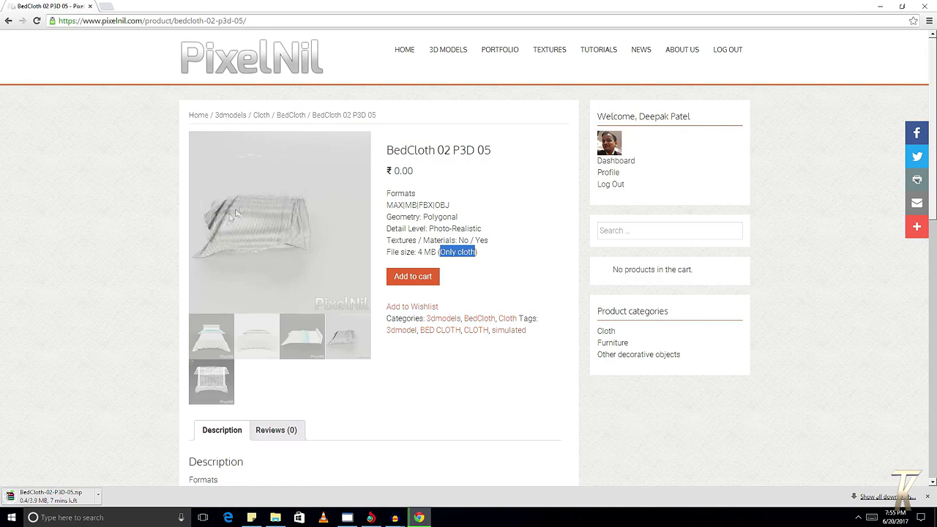
pyautogui.click(210, 386)
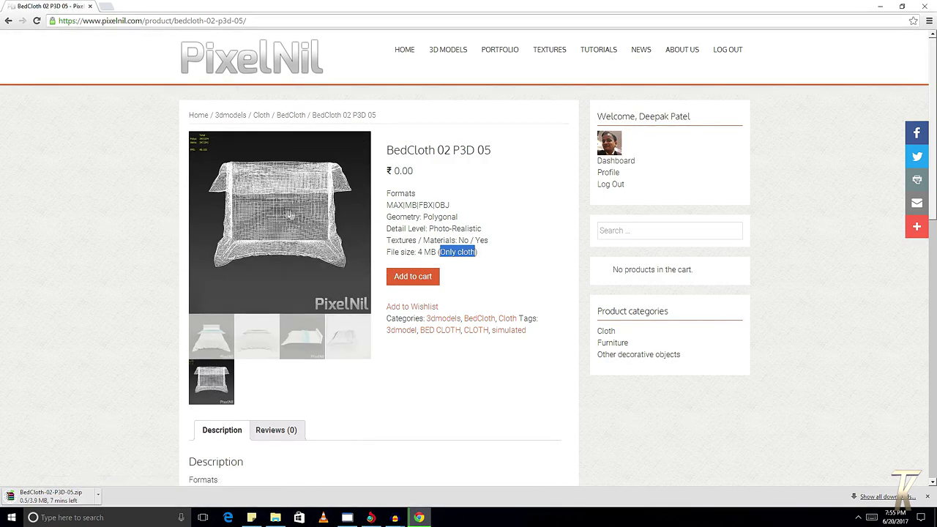
# Step: Cancel the BedCloth-02-P3D-05.zip download and switch to 3ds Max
pyautogui.click(101, 495)
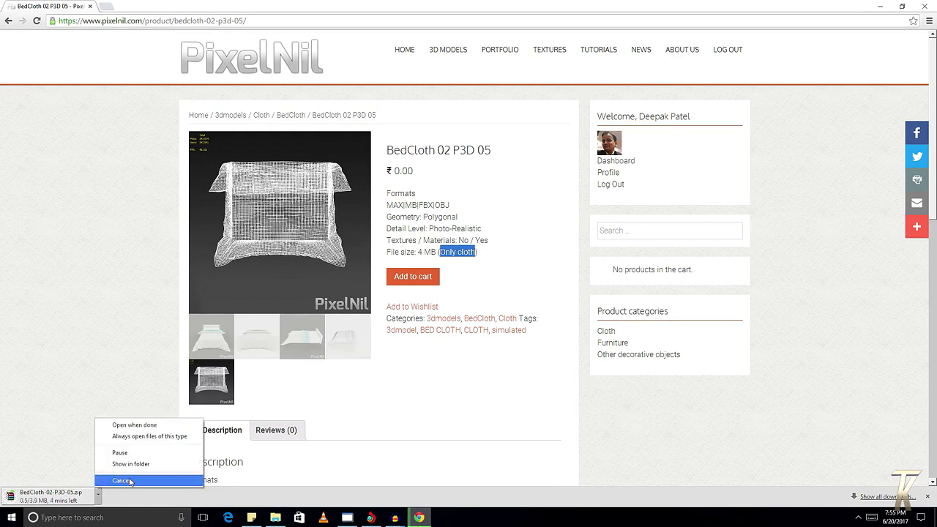
pyautogui.click(130, 480)
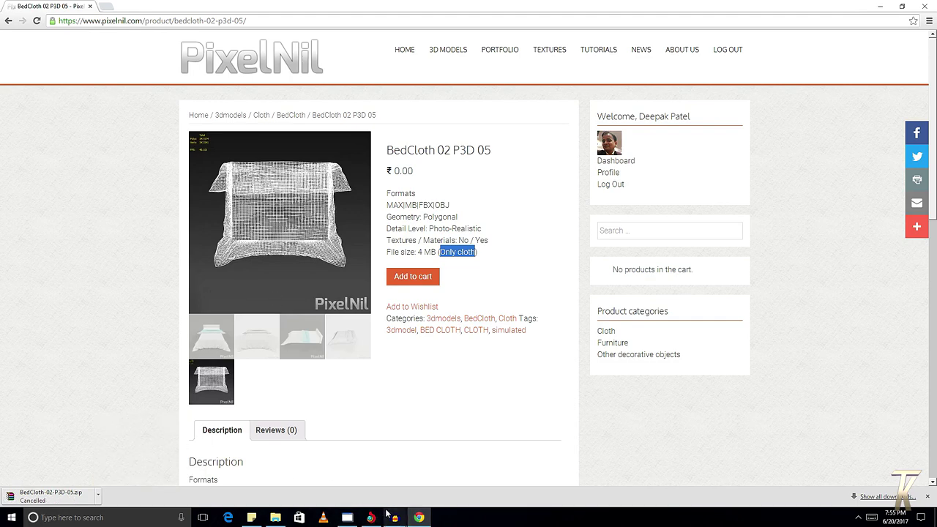
pyautogui.click(351, 519)
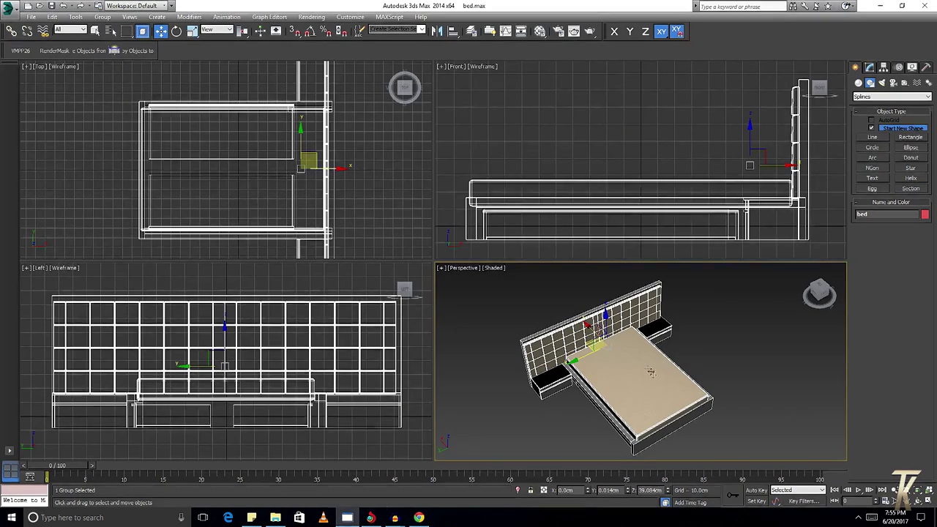
# Step: Orbit around the bed, decline saving, and choose Import > Merge from the Application menu
pyautogui.keyDown('alt'); pyautogui.moveTo(526, 351); pyautogui.dragTo(637, 374, button='middle'); pyautogui.keyUp('alt')
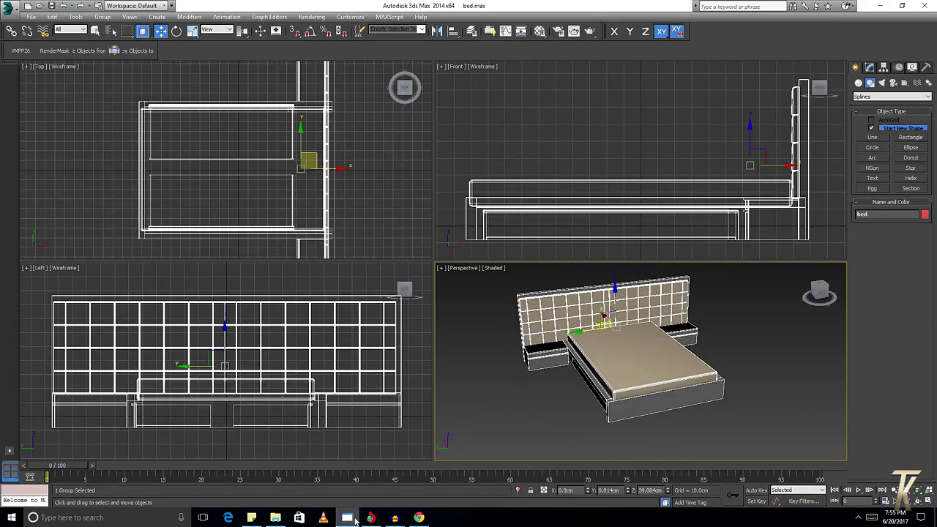
pyautogui.click(31, 18)
pyautogui.click(58, 52)
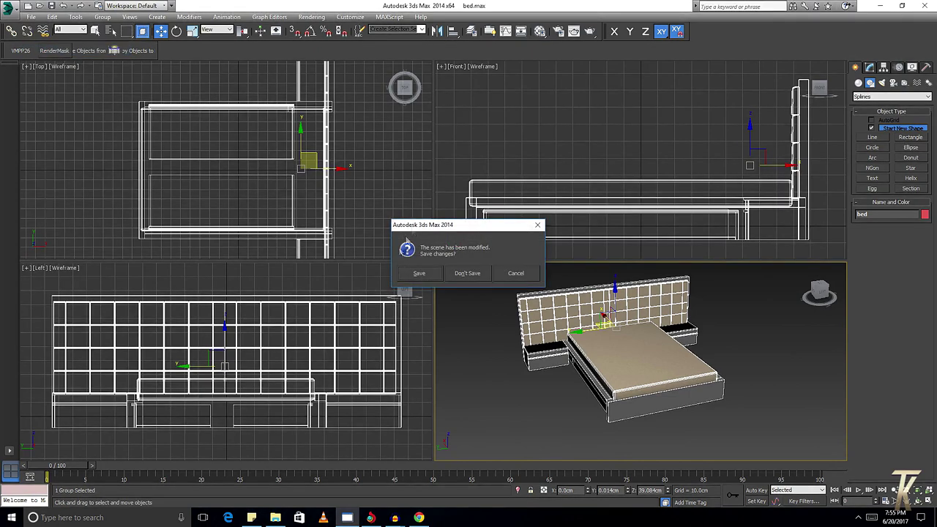
pyautogui.click(516, 273)
pyautogui.click(14, 9)
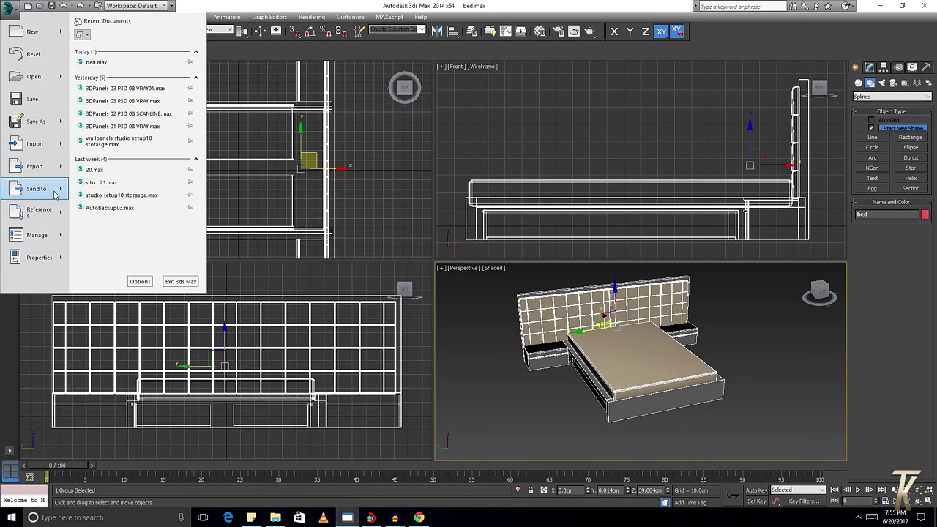
pyautogui.moveTo(34, 122)
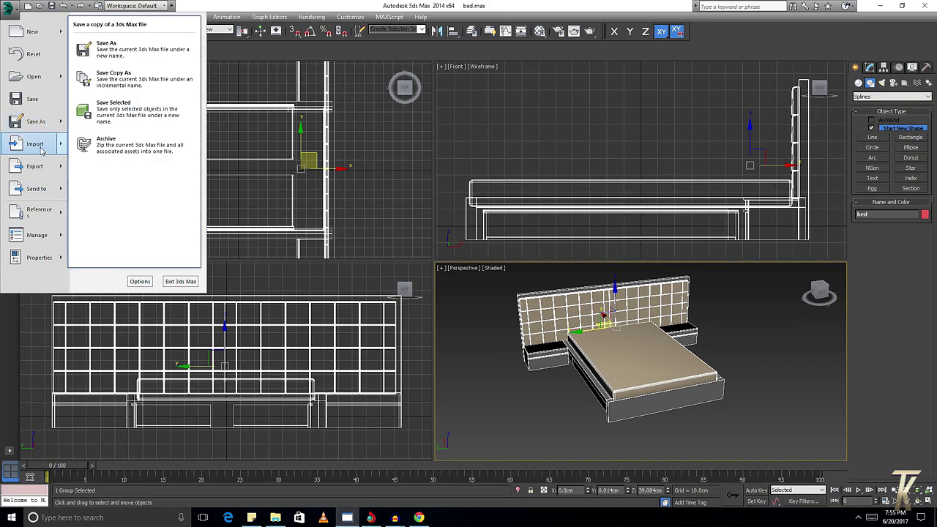
pyautogui.moveTo(34, 144)
pyautogui.click(106, 75)
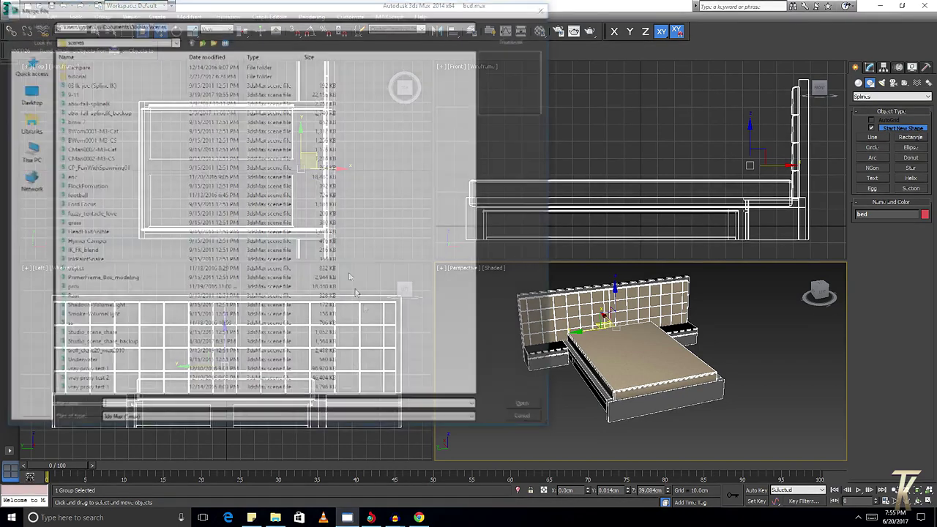
# Step: Look through the BedCloth 05, 04 and 03 folders, then open BedCloth 02 P3D 05
pyautogui.click(275, 517)
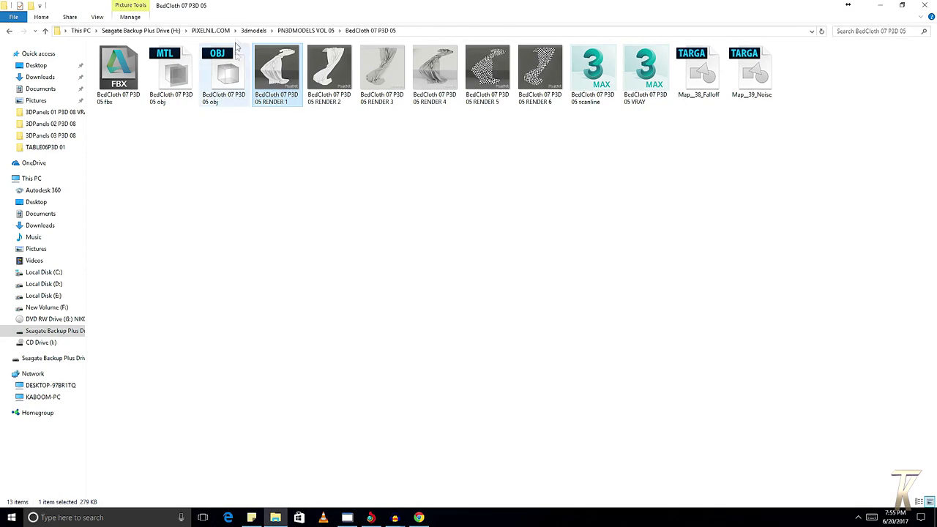
pyautogui.click(322, 31)
pyautogui.click(143, 103)
pyautogui.doubleClick(143, 104)
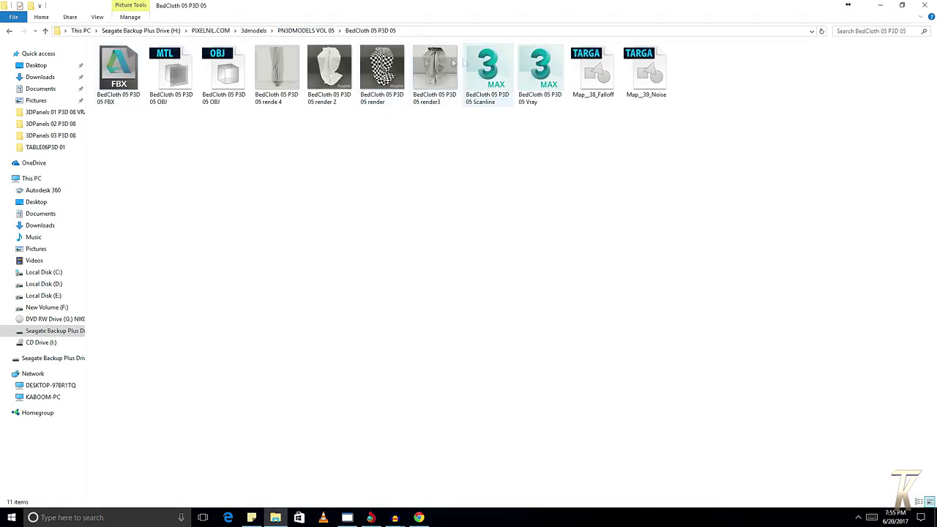
pyautogui.click(322, 32)
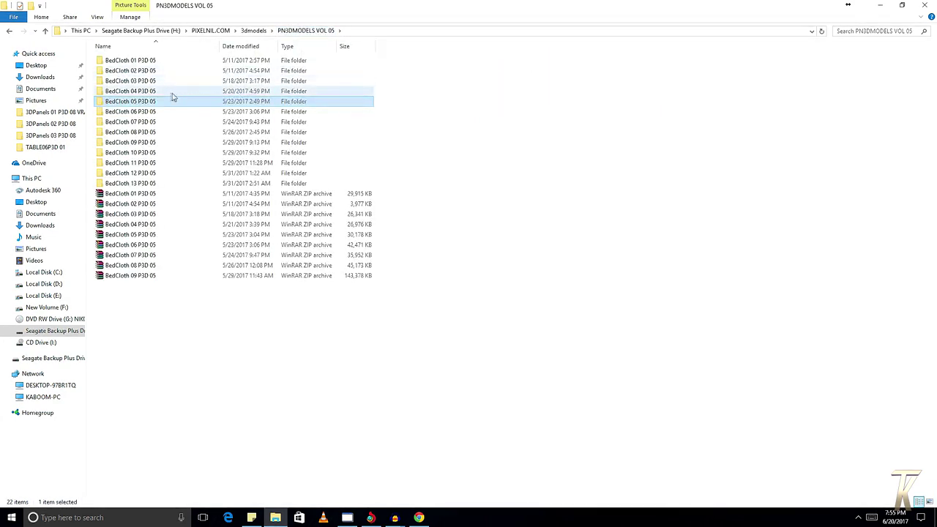
pyautogui.click(167, 92)
pyautogui.doubleClick(166, 92)
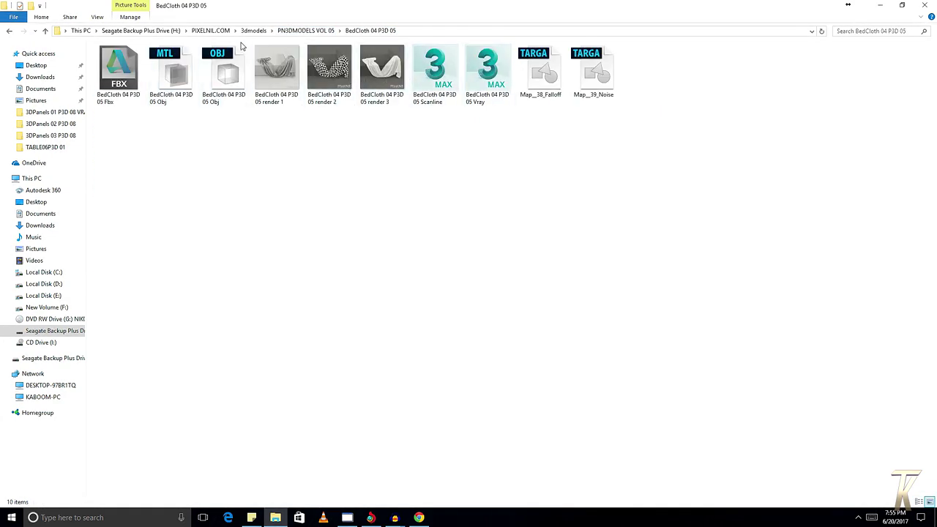
pyautogui.click(305, 30)
pyautogui.doubleClick(167, 80)
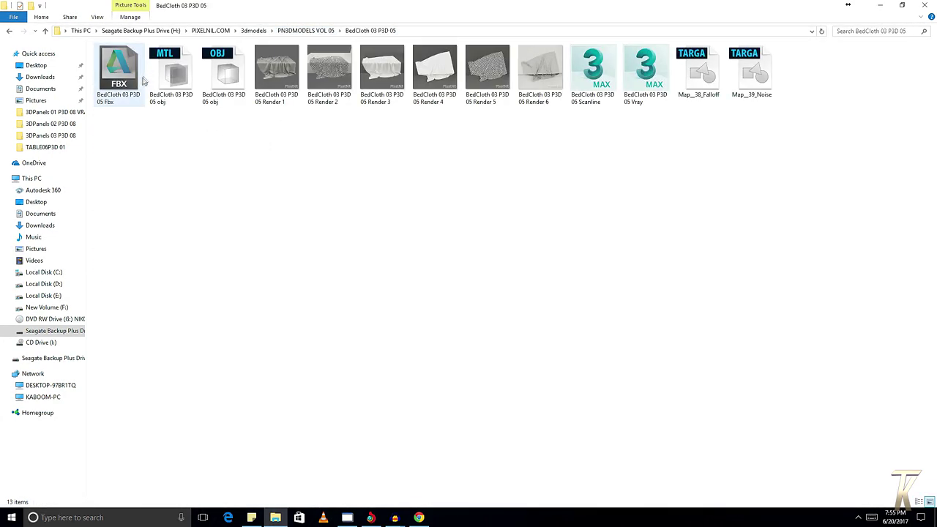
pyautogui.click(306, 31)
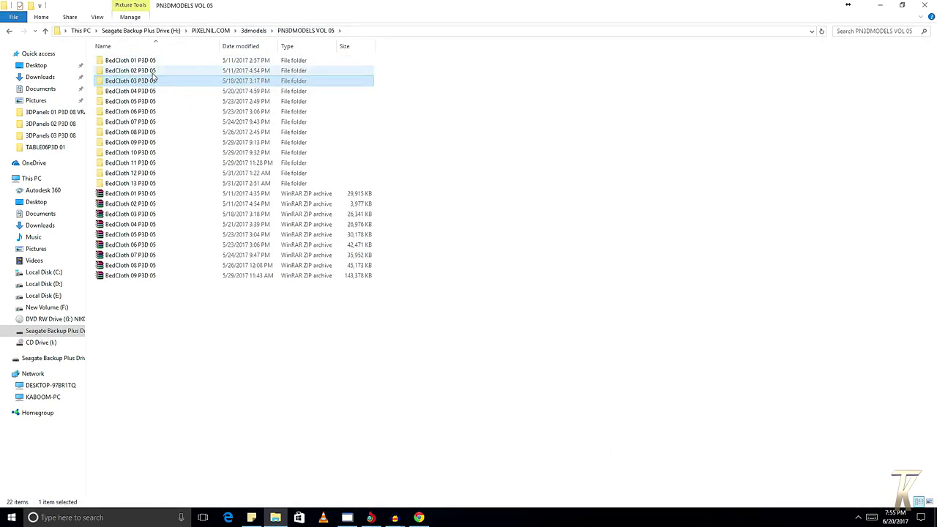
pyautogui.doubleClick(153, 71)
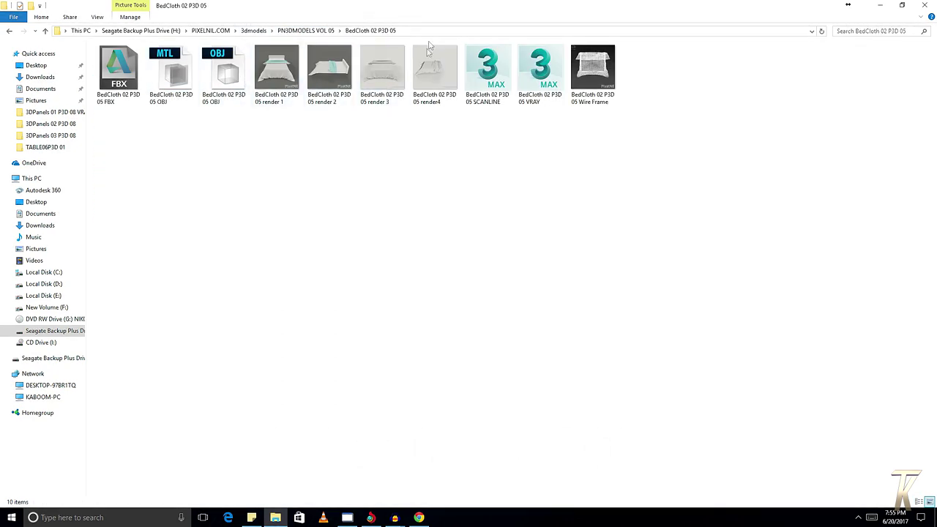
# Step: Copy the BedCloth 02 P3D 05 folder path from the address bar and return to 3ds Max
pyautogui.click(443, 31)
pyautogui.rightClick(446, 32)
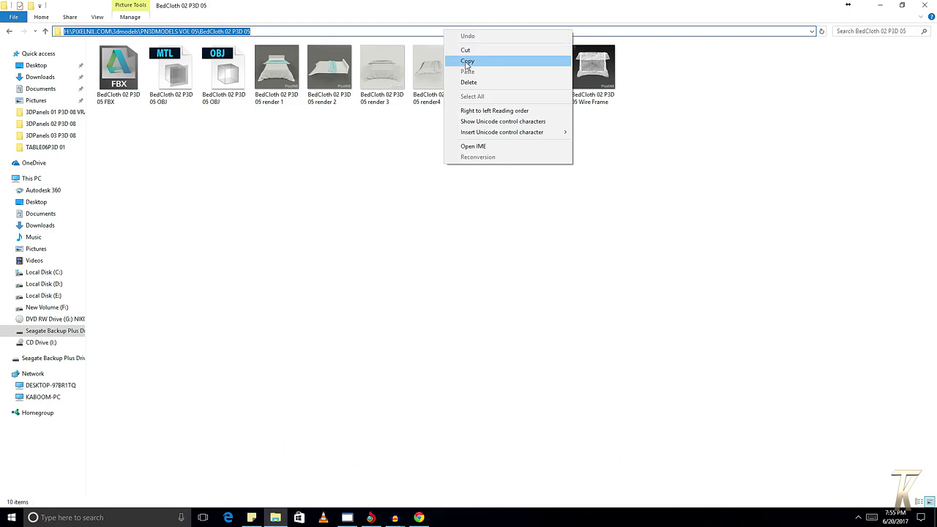
pyautogui.click(463, 61)
pyautogui.click(880, 6)
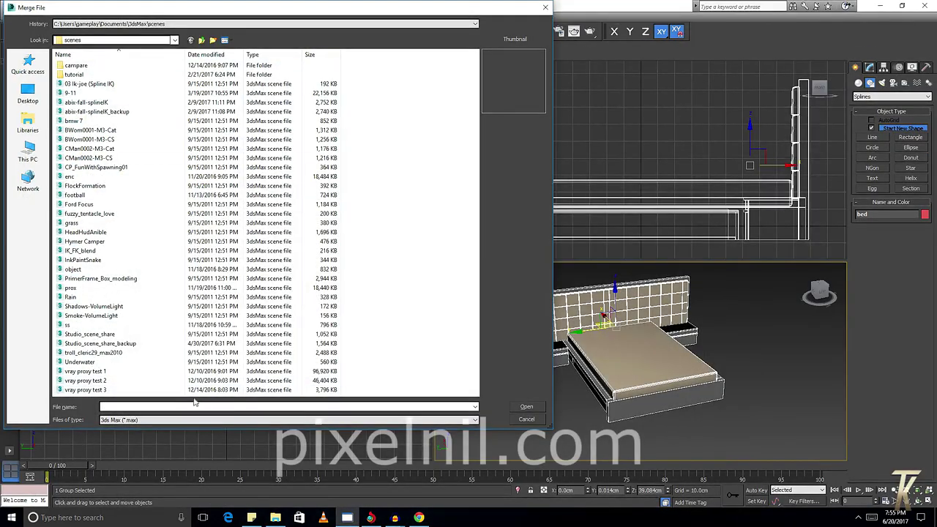
# Step: Paste the copied folder path and open BedCloth 02 P3D 05 VRAY.max for merging
pyautogui.rightClick(193, 408)
pyautogui.click(214, 313)
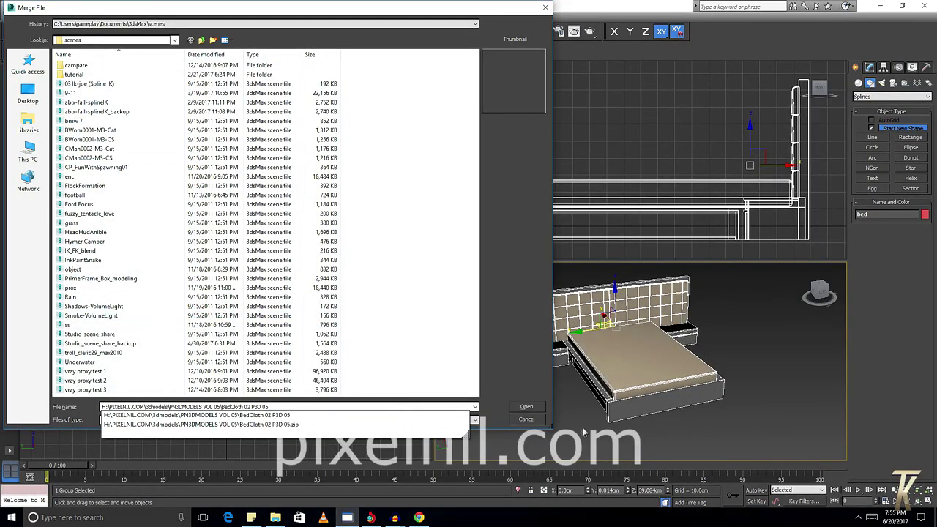
pyautogui.click(524, 406)
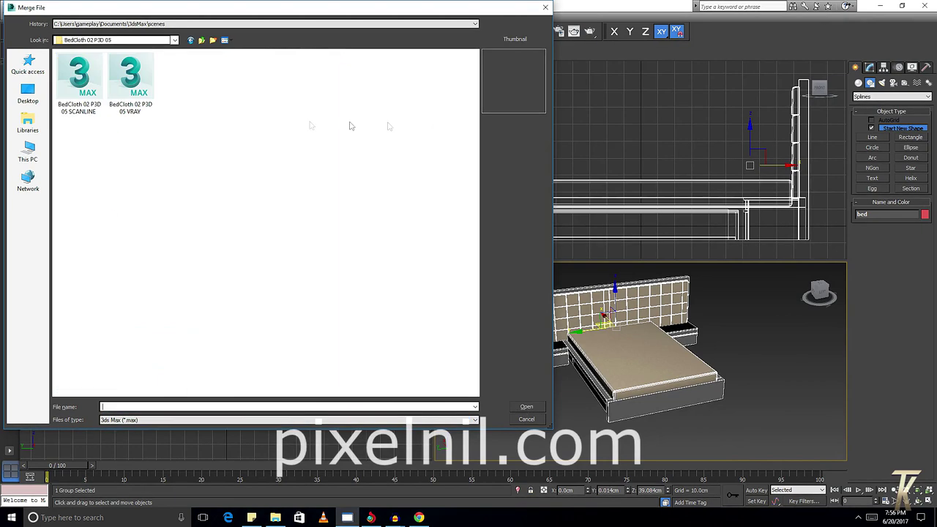
pyautogui.click(143, 97)
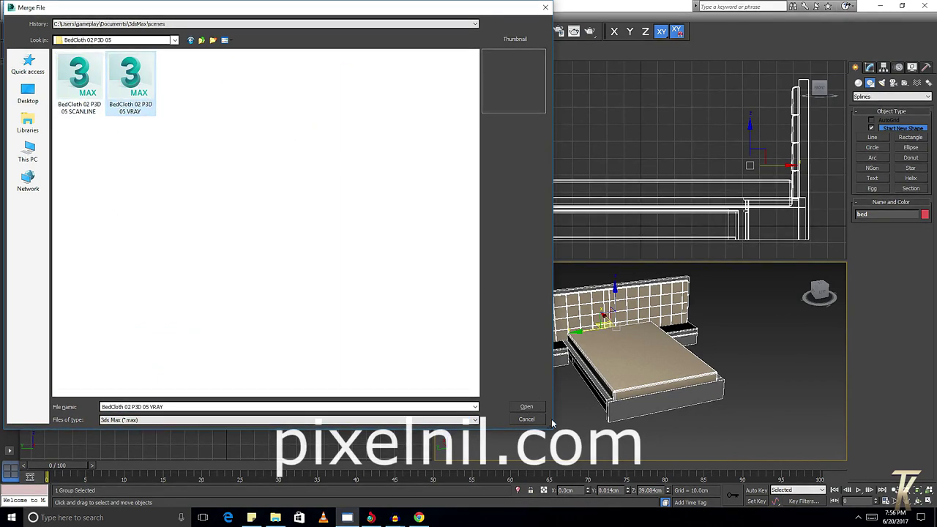
pyautogui.click(526, 407)
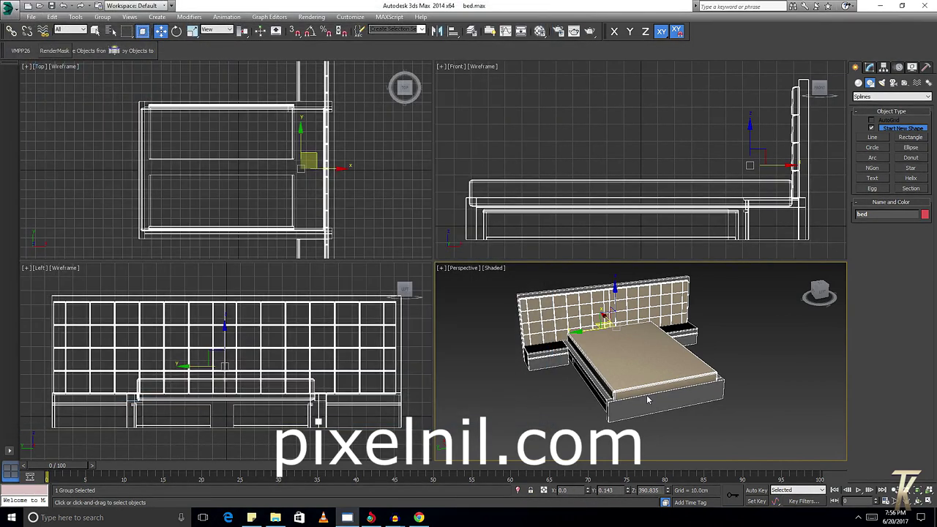
# Step: Merge the Plane002 cloth object into the bed scene
pyautogui.click(399, 186)
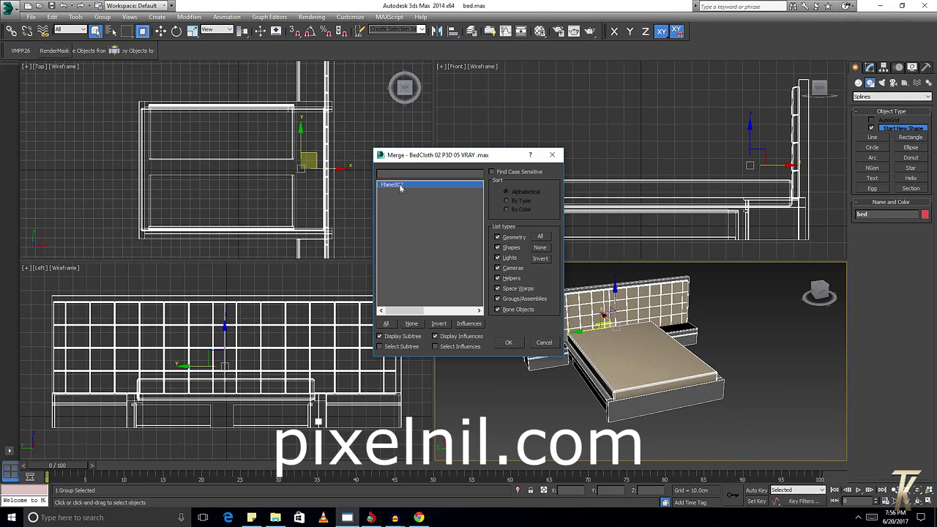
pyautogui.click(508, 343)
pyautogui.moveTo(644, 381)
pyautogui.keyDown('alt'); pyautogui.mouseDown(button='middle')
pyautogui.moveTo(593, 425)
pyautogui.moveTo(713, 413)
pyautogui.mouseUp(button='middle'); pyautogui.keyUp('alt')
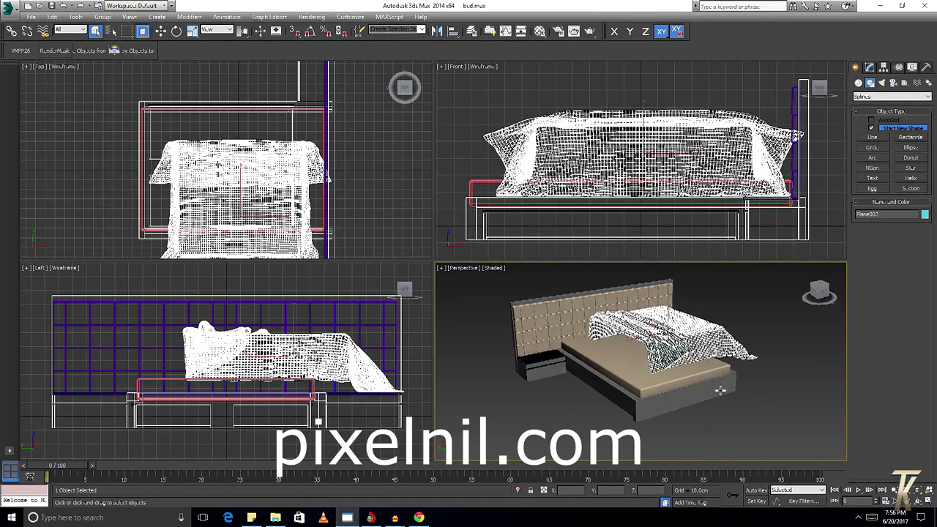
# Step: Rotate the cloth -90° about Z with a 90° angle snap so it runs along the bed
pyautogui.click(176, 30)
pyautogui.scroll(2, 393, 147)
pyautogui.scroll(-5, 393, 147)
pyautogui.moveTo(380, 117); pyautogui.dragTo(399, 110)
pyautogui.rightClick(311, 31)
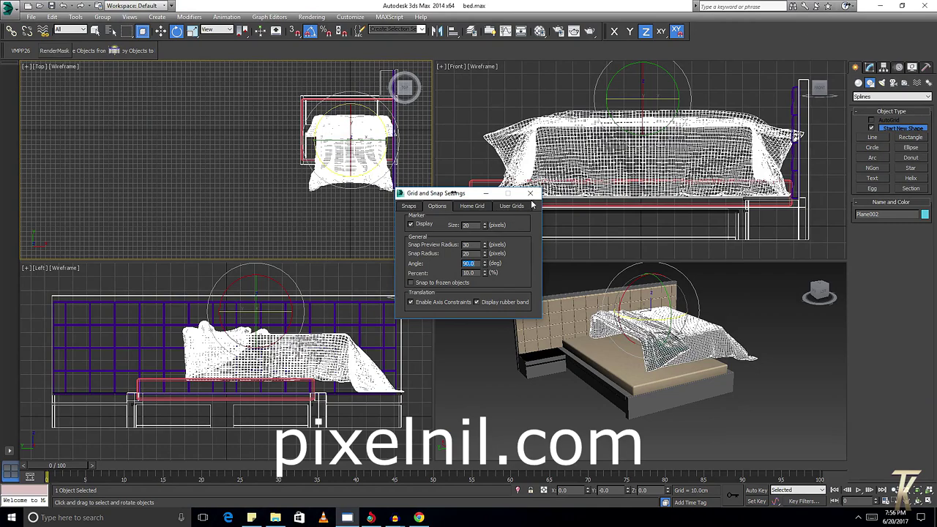
pyautogui.moveTo(389, 120); pyautogui.dragTo(382, 115)
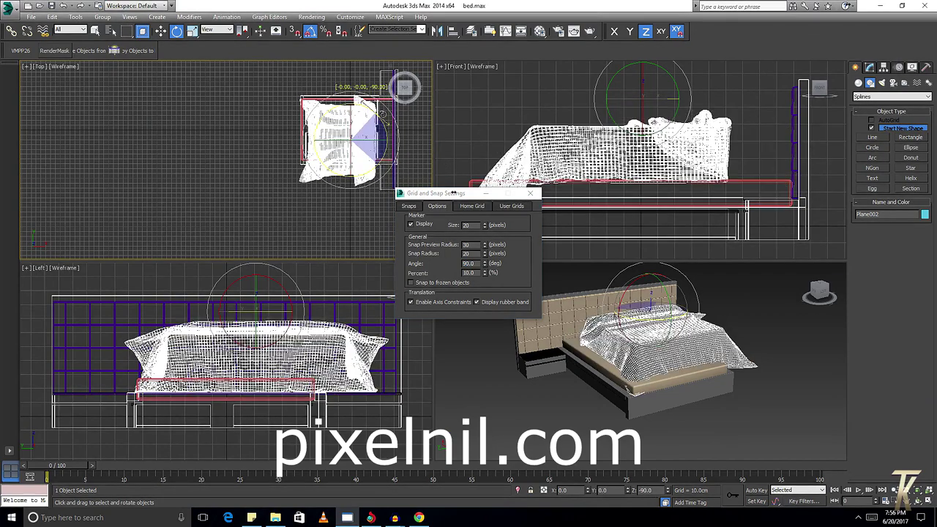
pyautogui.click(157, 17)
pyautogui.click(196, 18)
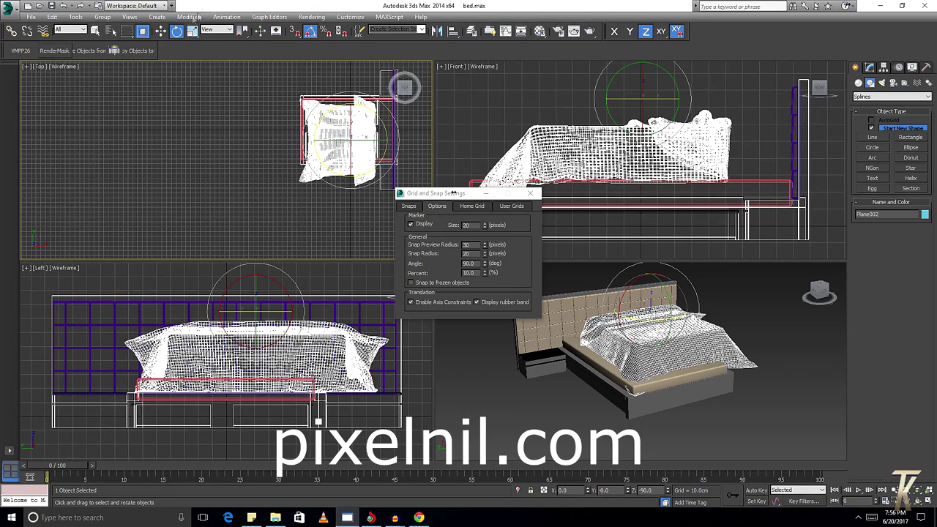
# Step: Move the cloth toward the bed's foot and along X over the mattress
pyautogui.click(161, 31)
pyautogui.scroll(-3, 571, 117)
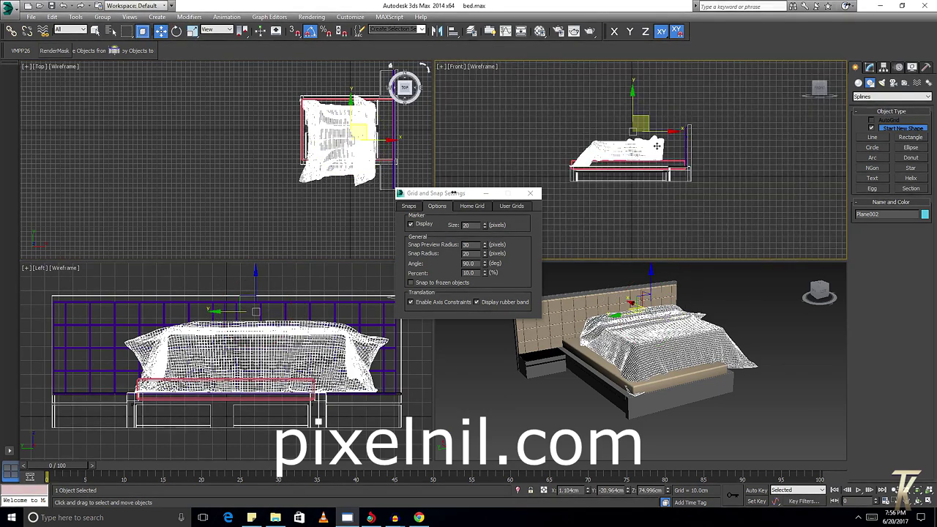
pyautogui.scroll(2, 572, 117)
pyautogui.moveTo(234, 296); pyautogui.dragTo(282, 292, button='middle')
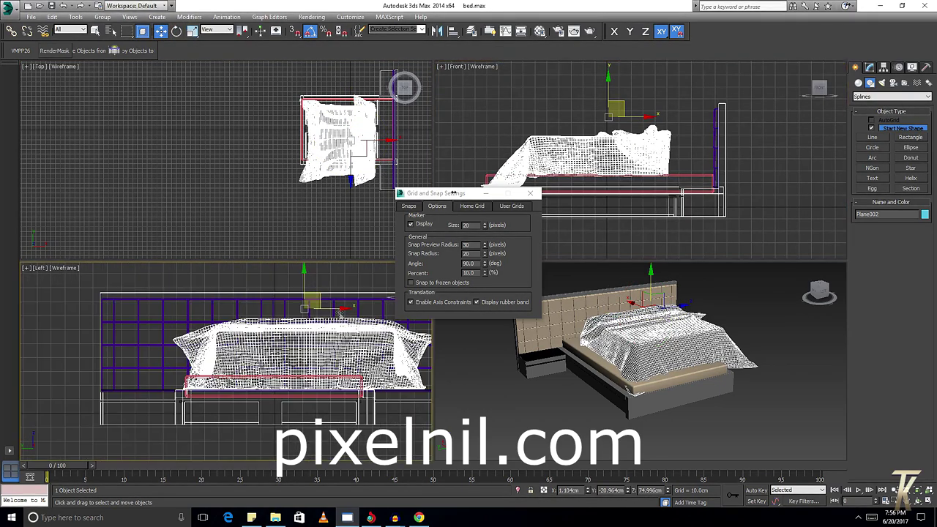
pyautogui.moveTo(336, 308)
pyautogui.mouseDown()
pyautogui.moveTo(308, 309)
pyautogui.moveTo(289, 284)
pyautogui.moveTo(282, 319)
pyautogui.mouseUp()
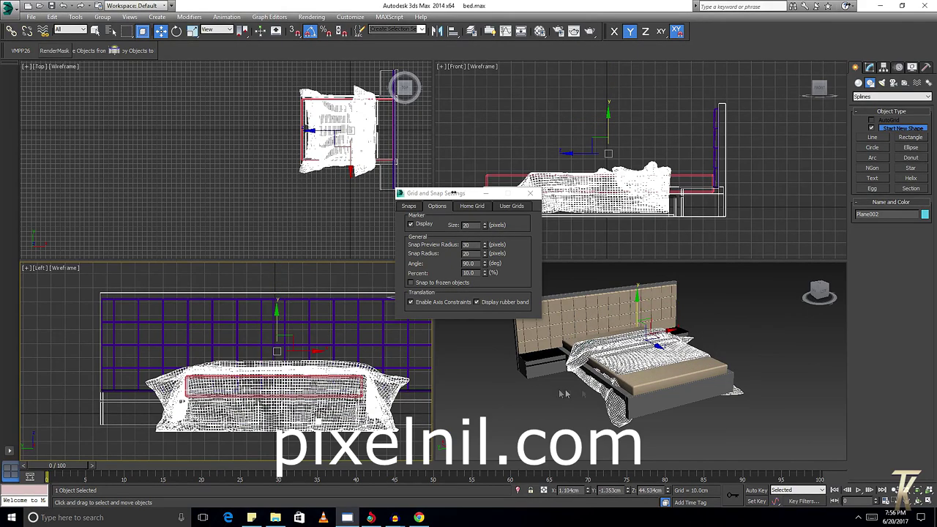
pyautogui.click(675, 355)
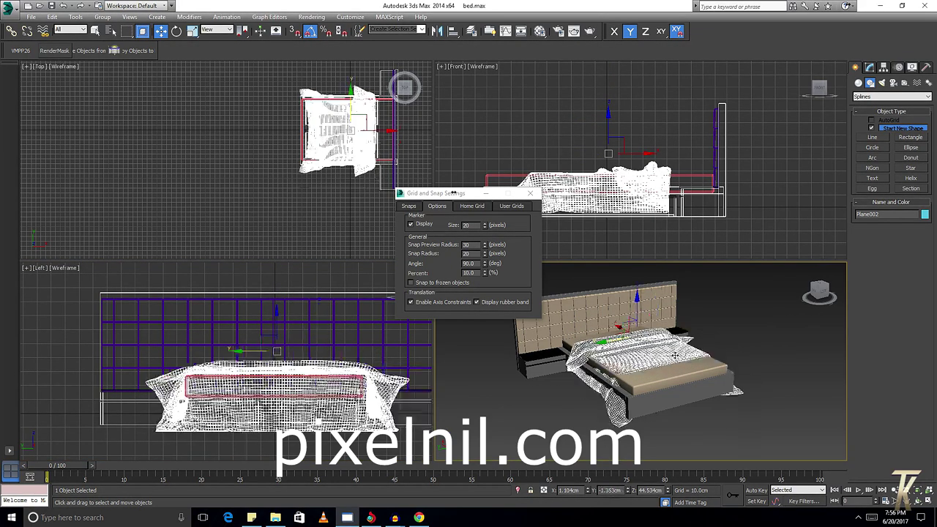
pyautogui.moveTo(620, 326); pyautogui.dragTo(634, 334)
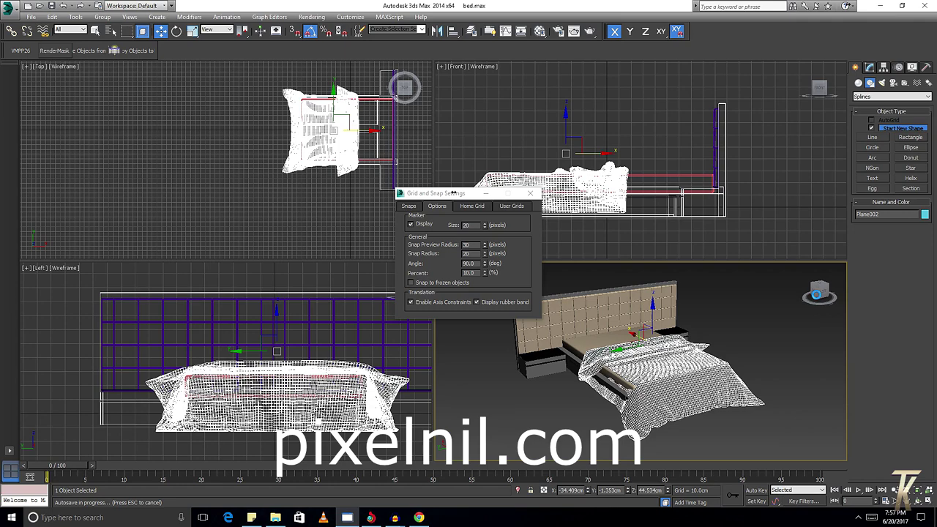
# Step: Toggle Plane002's Vertex sub-object mode on and off, then open the Modifier List
pyautogui.keyDown('alt'); pyautogui.moveTo(659, 366); pyautogui.dragTo(732, 351, button='middle'); pyautogui.keyUp('alt')
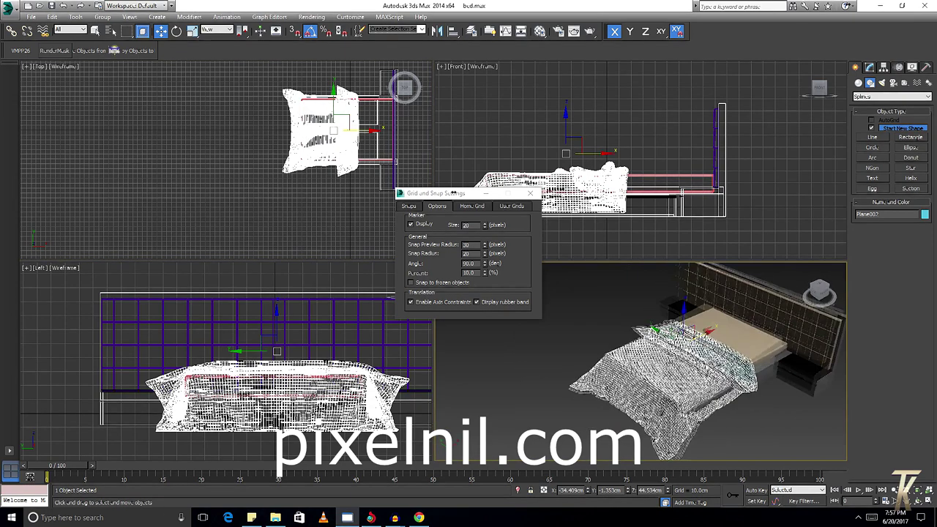
pyautogui.click(869, 67)
pyautogui.click(865, 205)
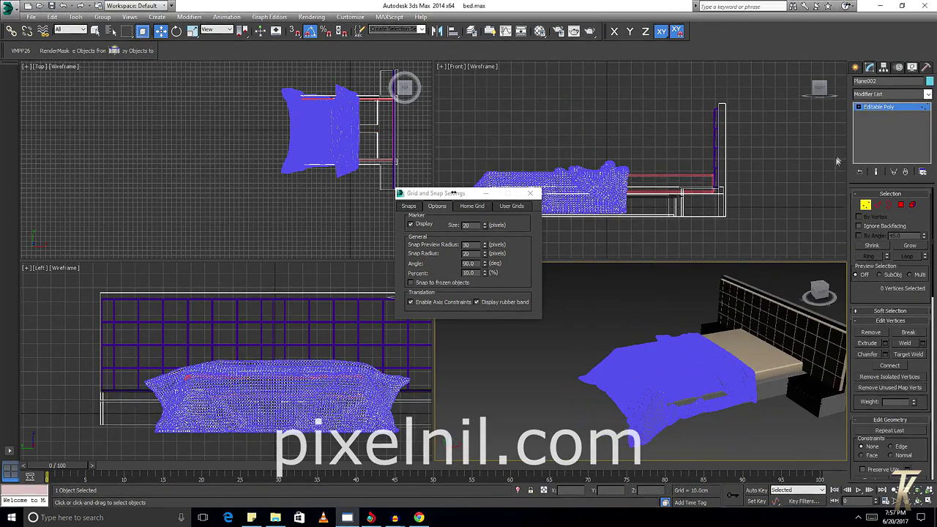
pyautogui.click(878, 107)
pyautogui.click(889, 94)
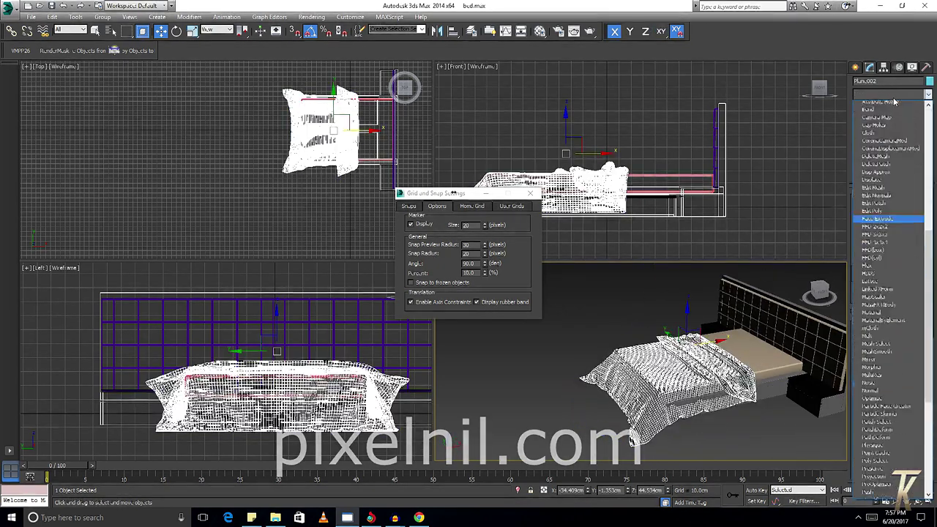
# Step: Add an FFD 4x4x4 modifier to Plane002 and move its upper-left control points along Y
pyautogui.press('f')
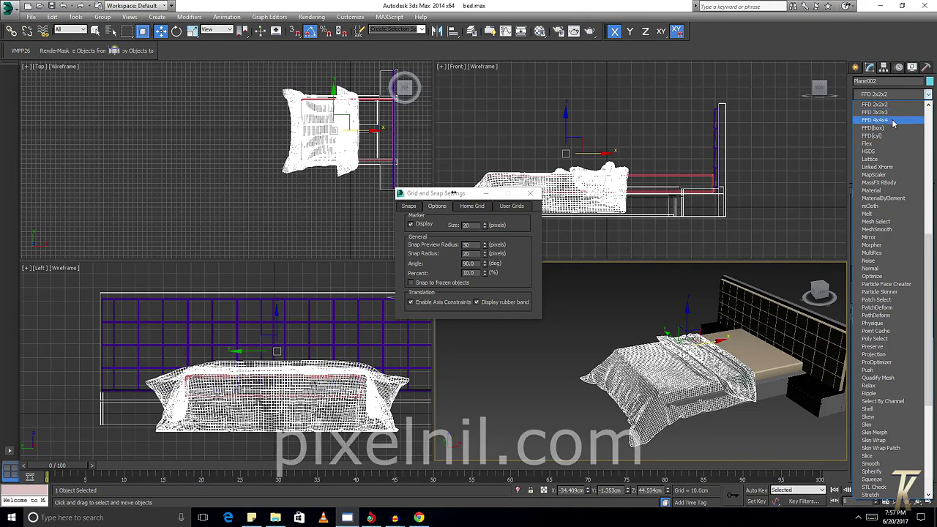
pyautogui.click(893, 121)
pyautogui.keyDown('alt'); pyautogui.moveTo(787, 383); pyautogui.dragTo(819, 358, button='middle'); pyautogui.keyUp('alt')
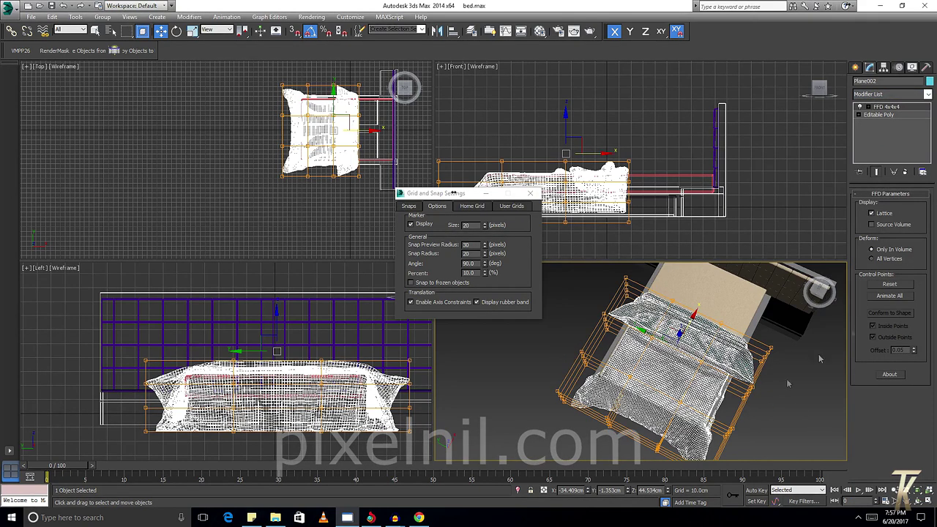
pyautogui.press('1')
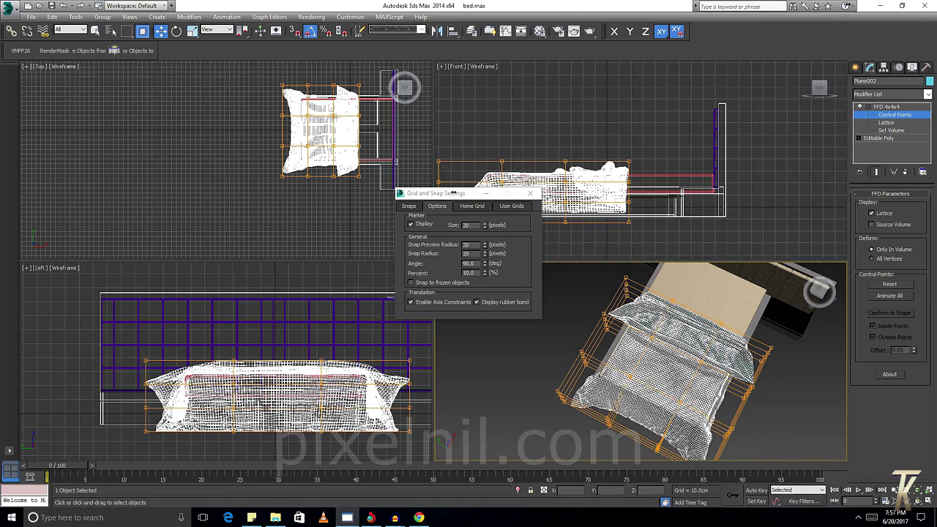
pyautogui.scroll(3, 277, 188)
pyautogui.moveTo(260, 128); pyautogui.dragTo(282, 150)
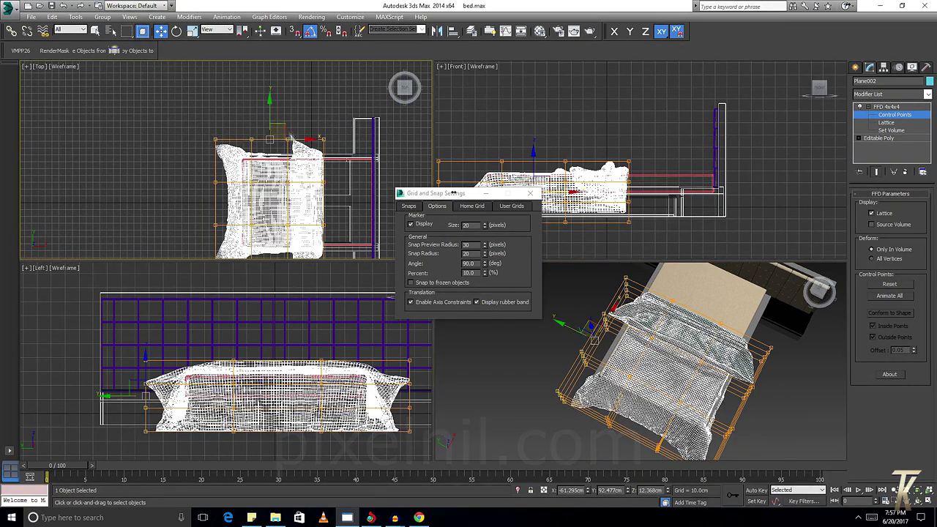
pyautogui.moveTo(276, 111); pyautogui.dragTo(277, 105)
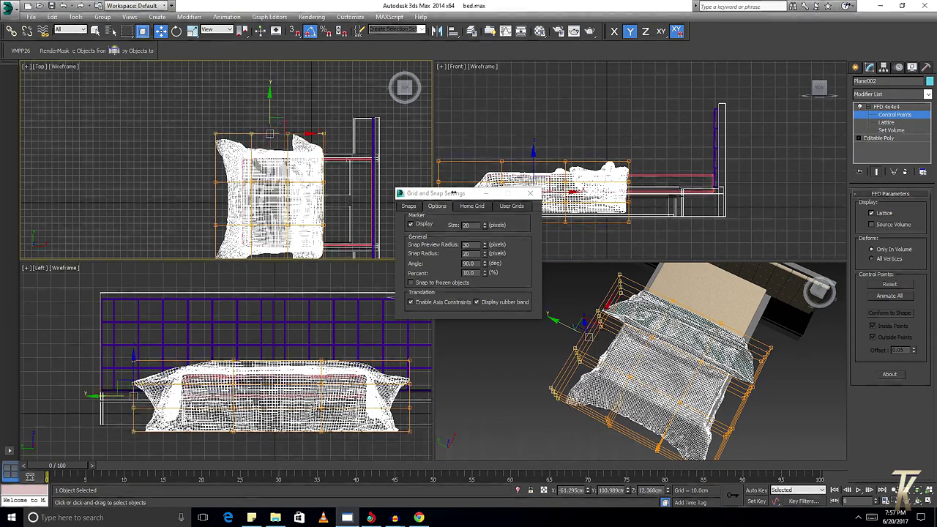
# Step: Pull a row of lattice points toward the foot, then stretch the whole lattice right and down
pyautogui.moveTo(241, 366); pyautogui.dragTo(218, 351, button='middle')
pyautogui.keyDown('alt'); pyautogui.moveTo(641, 362); pyautogui.dragTo(702, 362, button='middle'); pyautogui.keyUp('alt')
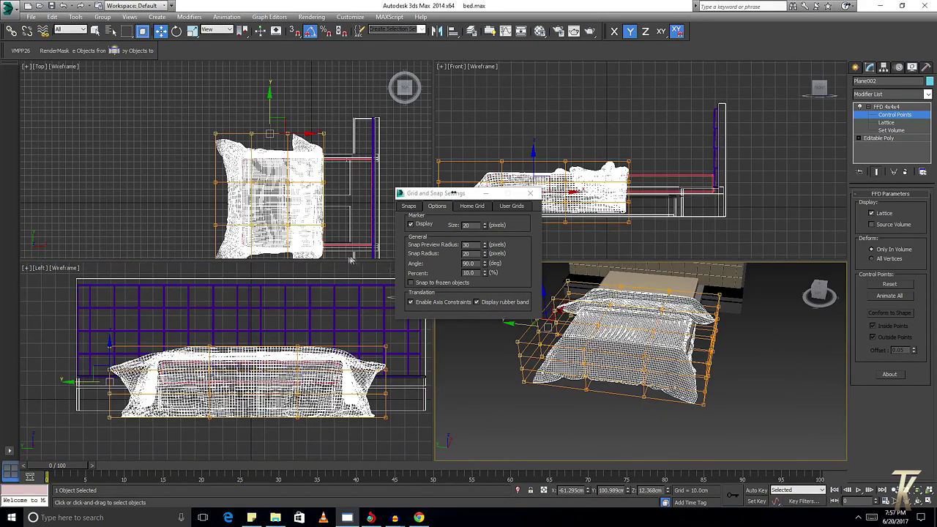
pyautogui.moveTo(191, 234); pyautogui.dragTo(205, 167, button='middle')
pyautogui.moveTo(202, 162); pyautogui.dragTo(368, 253)
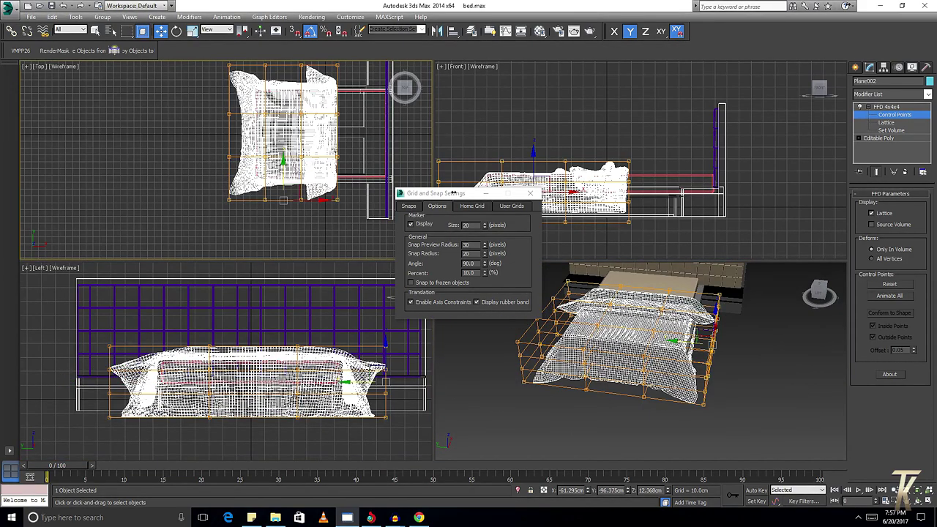
pyautogui.moveTo(283, 161); pyautogui.dragTo(283, 167)
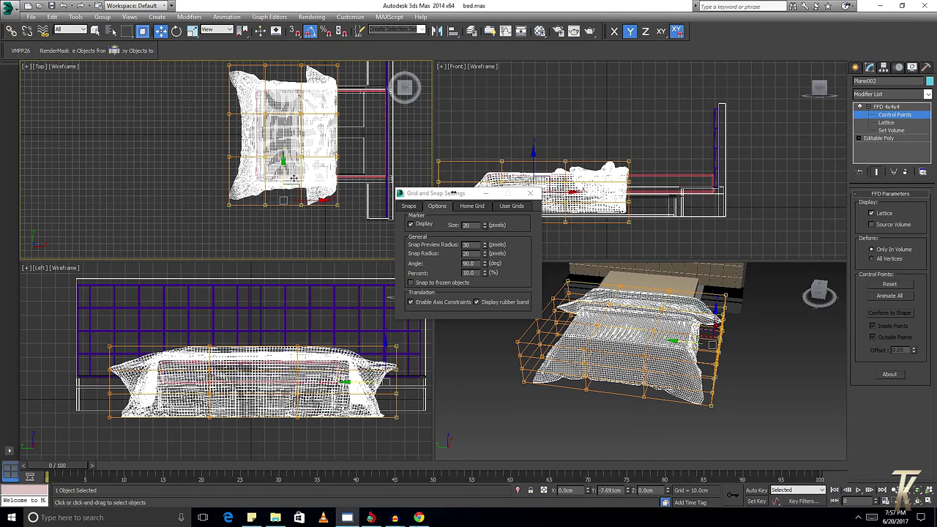
pyautogui.moveTo(290, 73); pyautogui.dragTo(227, 92, button='middle')
pyautogui.scroll(-2, 227, 91)
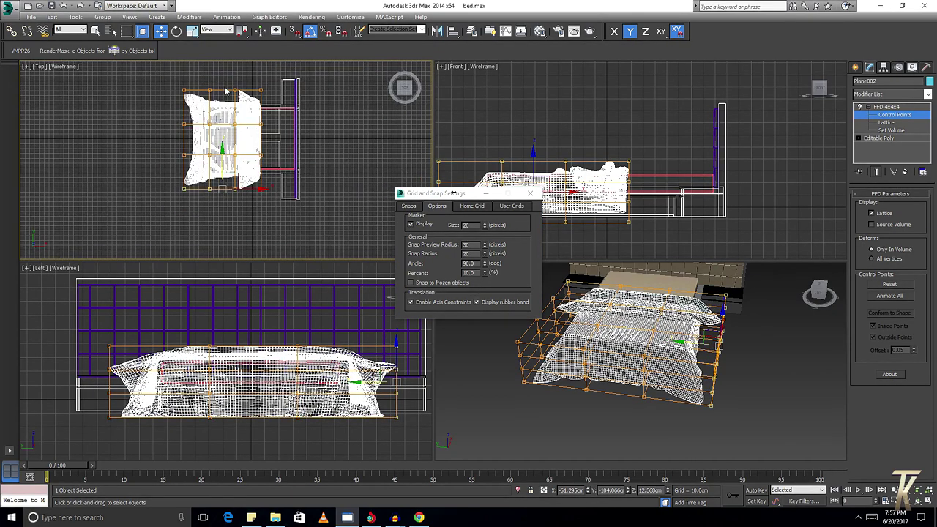
pyautogui.hotkey('ctrl', 'a')
pyautogui.scroll(3, 270, 143)
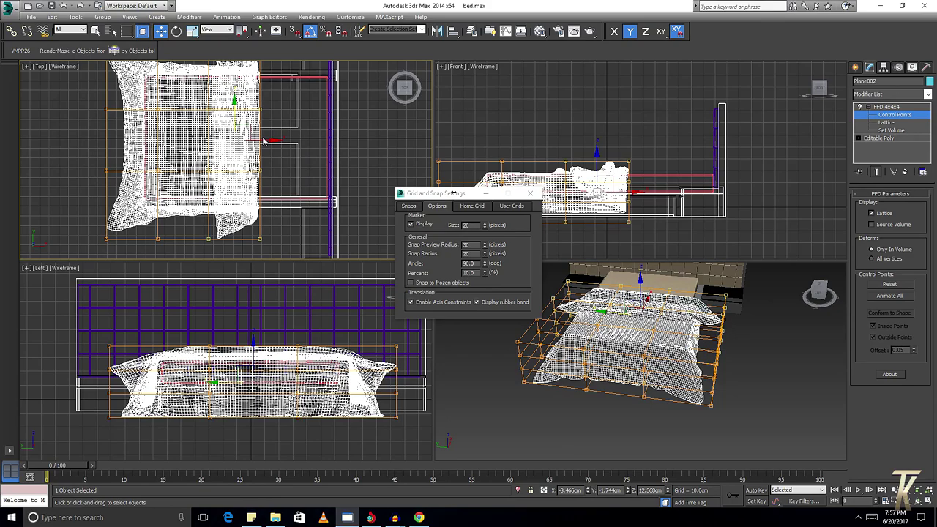
pyautogui.scroll(-3, 241, 157)
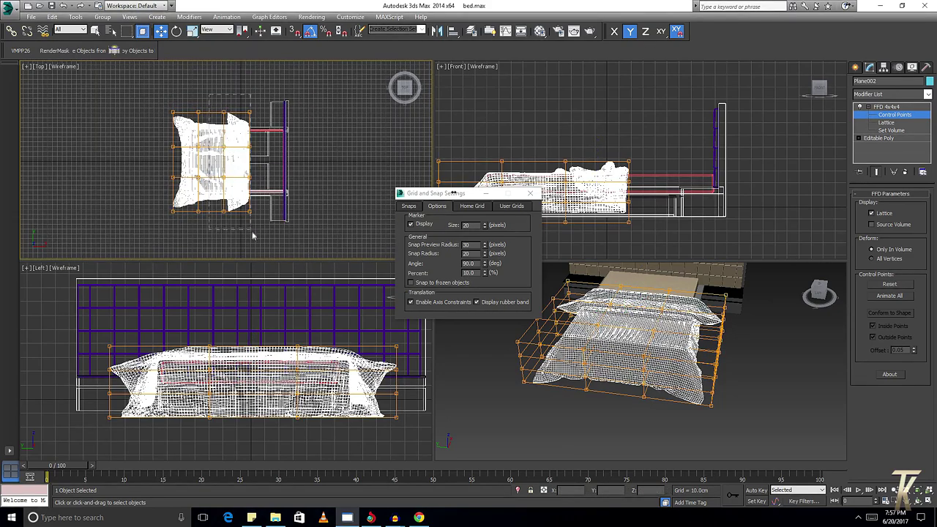
pyautogui.scroll(3, 252, 189)
pyautogui.moveTo(253, 138); pyautogui.dragTo(288, 150)
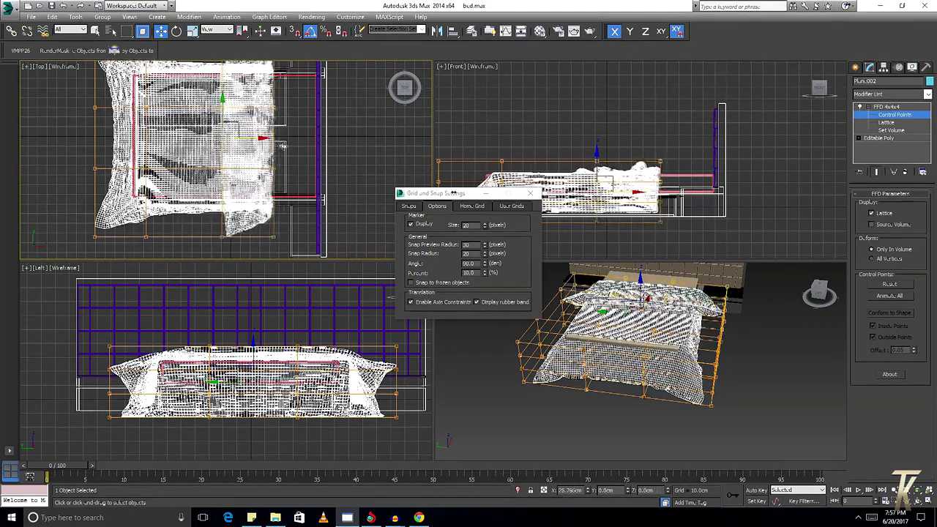
pyautogui.moveTo(288, 150); pyautogui.dragTo(324, 169)
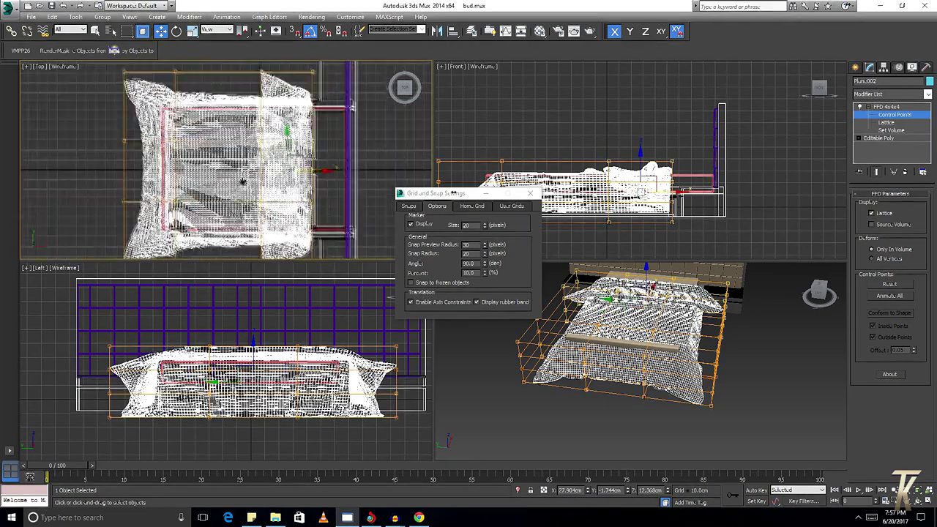
# Step: Shift the second column of control points left and adjust points along Y to fit the bed
pyautogui.moveTo(210, 229); pyautogui.dragTo(210, 265)
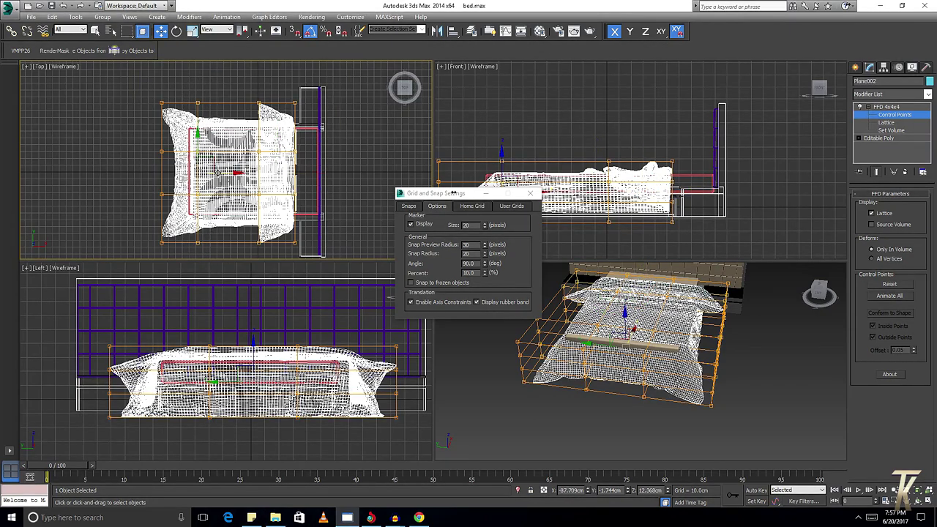
pyautogui.moveTo(216, 170); pyautogui.dragTo(203, 169)
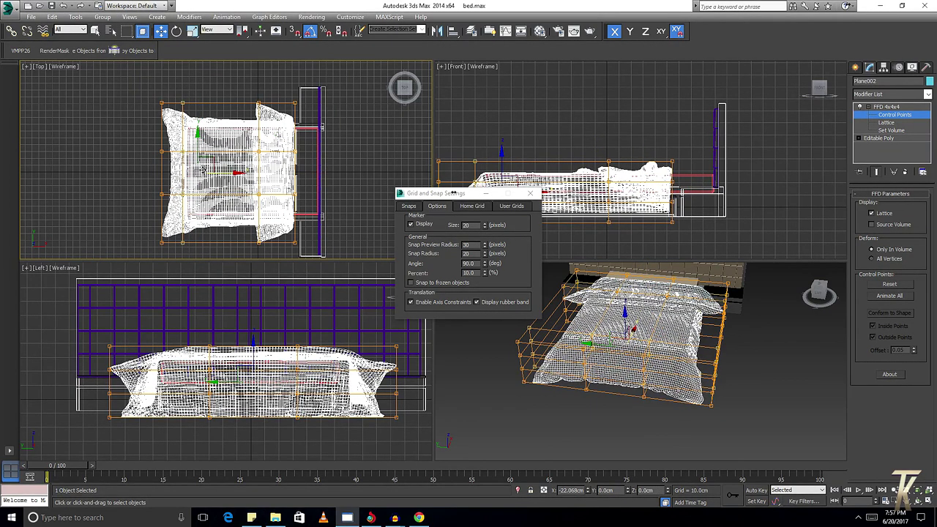
pyautogui.moveTo(622, 344)
pyautogui.keyDown('alt'); pyautogui.mouseDown(button='middle')
pyautogui.moveTo(585, 366)
pyautogui.moveTo(659, 352)
pyautogui.mouseUp(button='middle'); pyautogui.keyUp('alt')
pyautogui.click(164, 91)
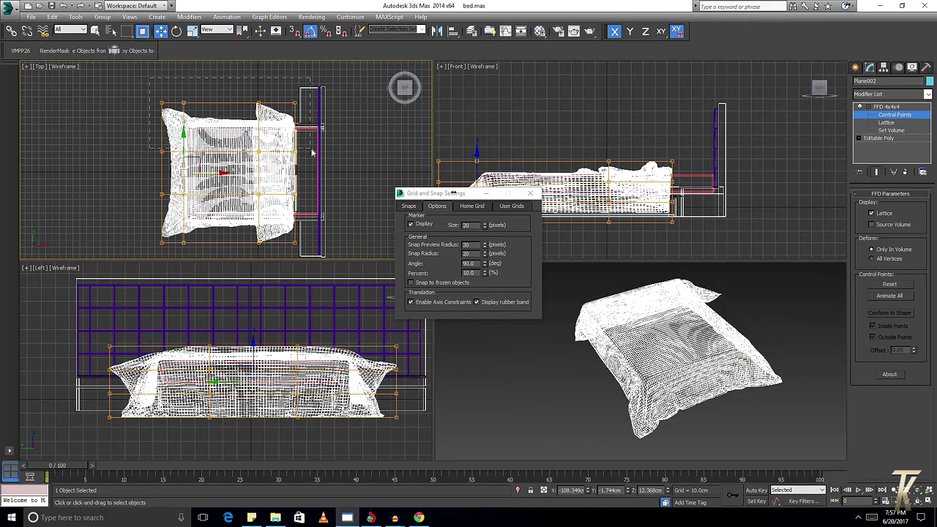
pyautogui.moveTo(227, 103); pyautogui.dragTo(220, 98)
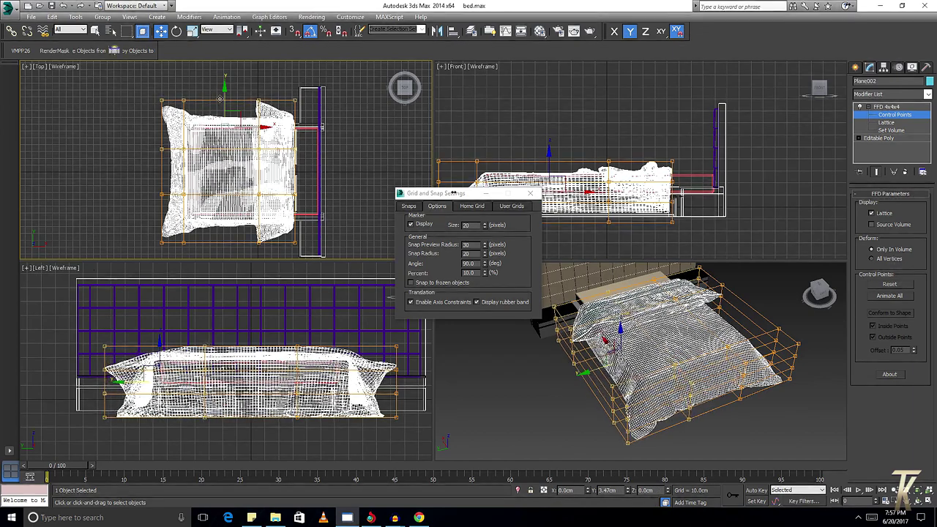
pyautogui.scroll(-5, 725, 360)
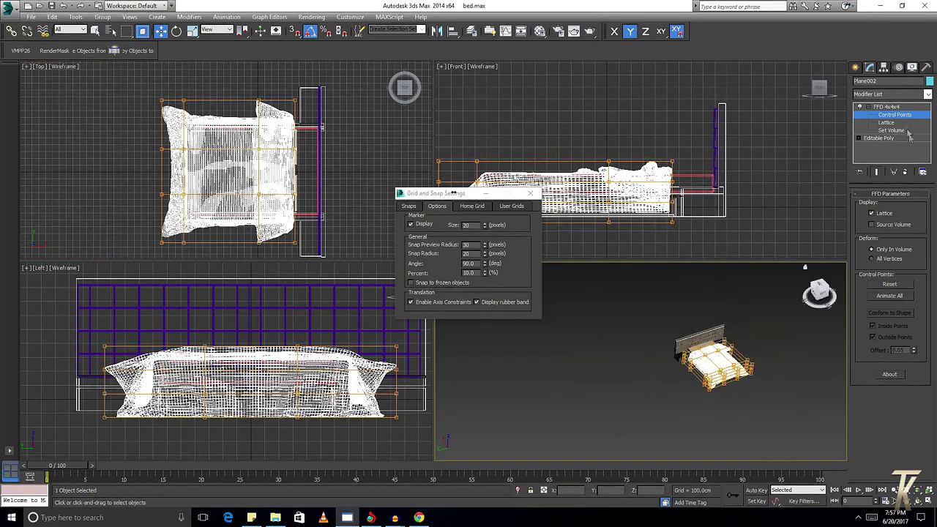
pyautogui.click(905, 108)
# Step: Deselect the cloth and view the draped bed front-on in the Perspective viewport
pyautogui.click(854, 66)
pyautogui.click(764, 296)
pyautogui.scroll(5, 736, 367)
pyautogui.moveTo(736, 366)
pyautogui.keyDown('alt'); pyautogui.mouseDown(button='middle')
pyautogui.moveTo(640, 369)
pyautogui.moveTo(707, 355)
pyautogui.moveTo(732, 362)
pyautogui.mouseUp(button='middle'); pyautogui.keyUp('alt')
pyautogui.scroll(3, 707, 355)
pyautogui.click(706, 355)
pyautogui.scroll(-4, 706, 356)
pyautogui.click(731, 362)
# Step: Orbit to side, underside and three-quarter views of the bed, reselecting Plane002
pyautogui.scroll(5, 731, 363)
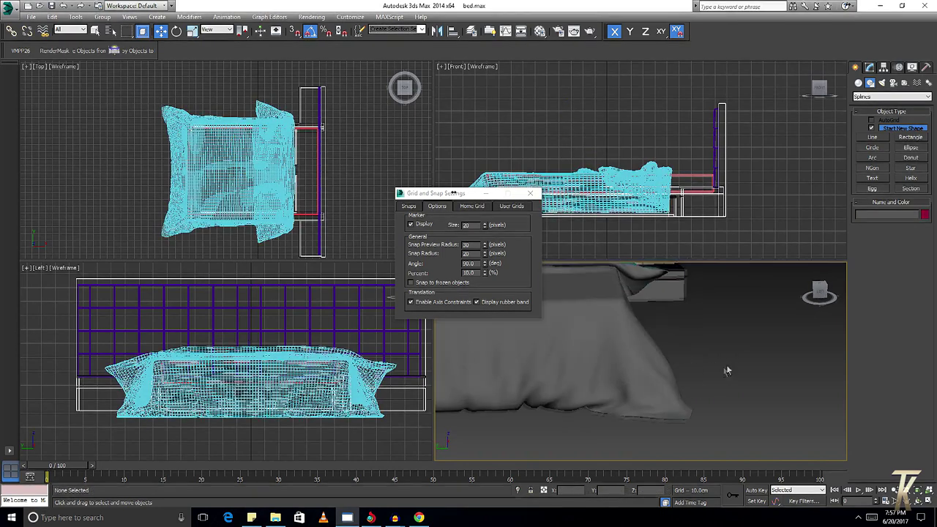
pyautogui.scroll(3, 729, 363)
pyautogui.scroll(-4, 637, 387)
pyautogui.scroll(-3, 732, 396)
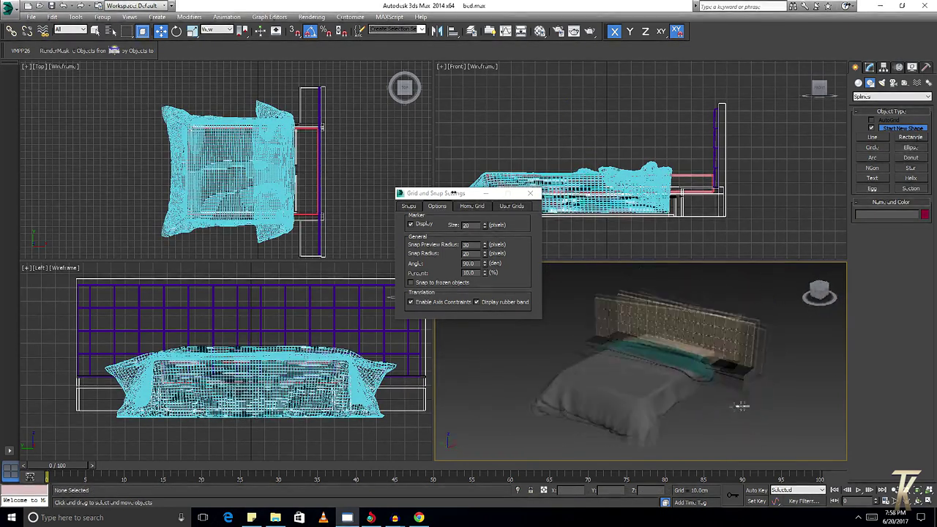
pyautogui.keyDown('alt'); pyautogui.moveTo(711, 388); pyautogui.dragTo(791, 391, button='middle'); pyautogui.keyUp('alt')
pyautogui.moveTo(711, 418)
pyautogui.keyDown('alt'); pyautogui.mouseDown(button='middle')
pyautogui.moveTo(616, 379)
pyautogui.moveTo(613, 335)
pyautogui.mouseUp(button='middle'); pyautogui.keyUp('alt')
pyautogui.click(613, 333)
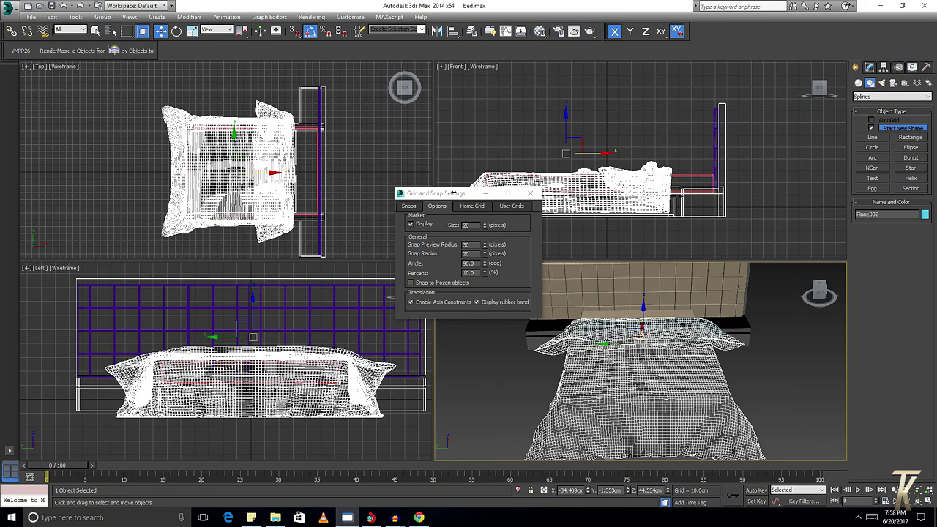
pyautogui.keyDown('alt'); pyautogui.moveTo(694, 395); pyautogui.dragTo(703, 428, button='middle'); pyautogui.keyUp('alt')
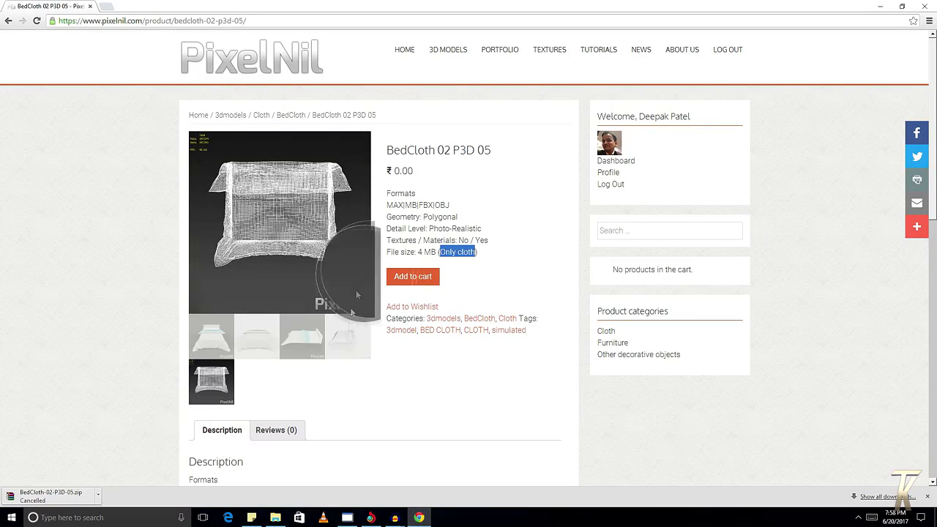
# Step: Scroll the PixelNil BedCloth page down to its Description of formats and renderer requirements
pyautogui.scroll(-2, 351, 383)
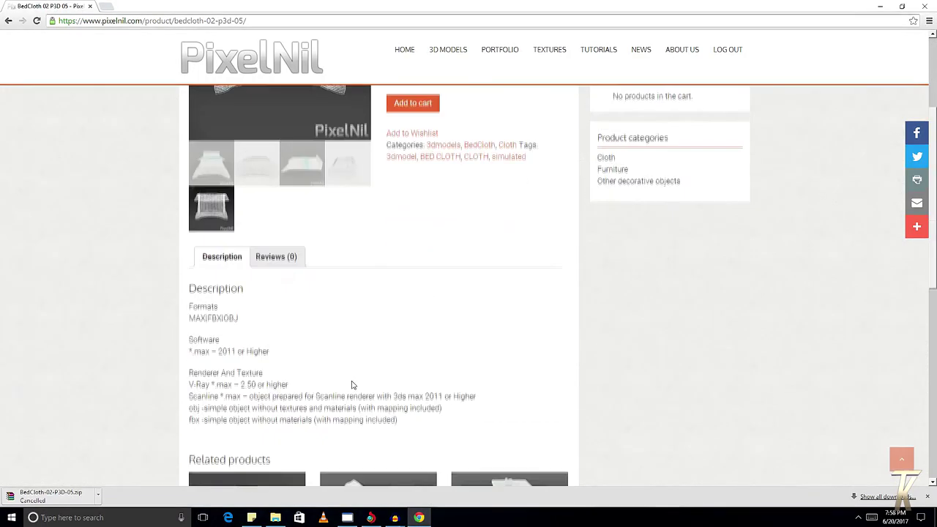
pyautogui.scroll(-2, 351, 384)
pyautogui.scroll(-2, 351, 384)
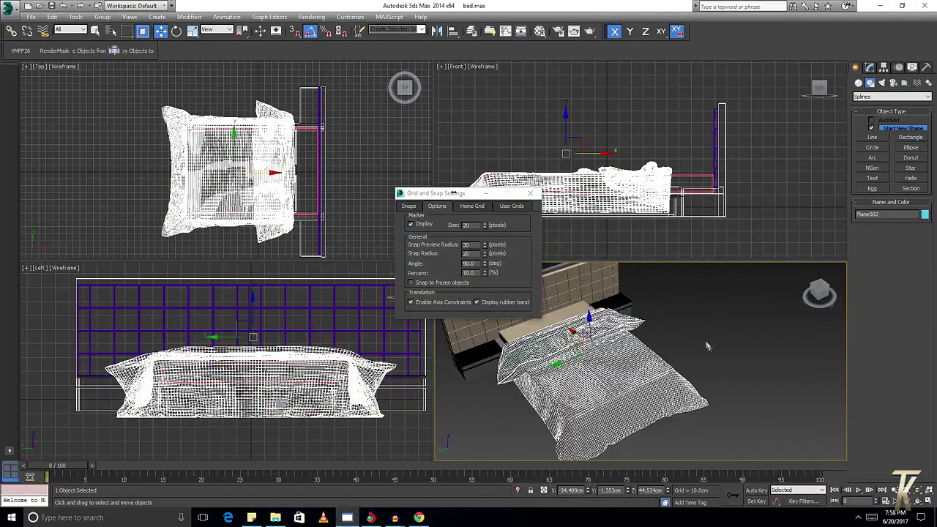
# Step: Eyedrop the bed's Multi/Sub-Object material into the Material Editor and open sub-material 02 - Default
pyautogui.scroll(-5, 641, 368)
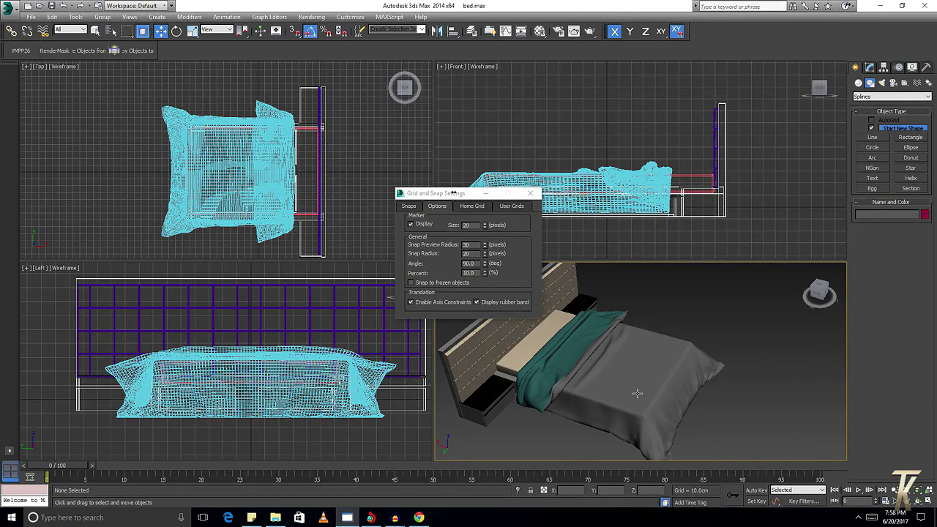
pyautogui.click(541, 33)
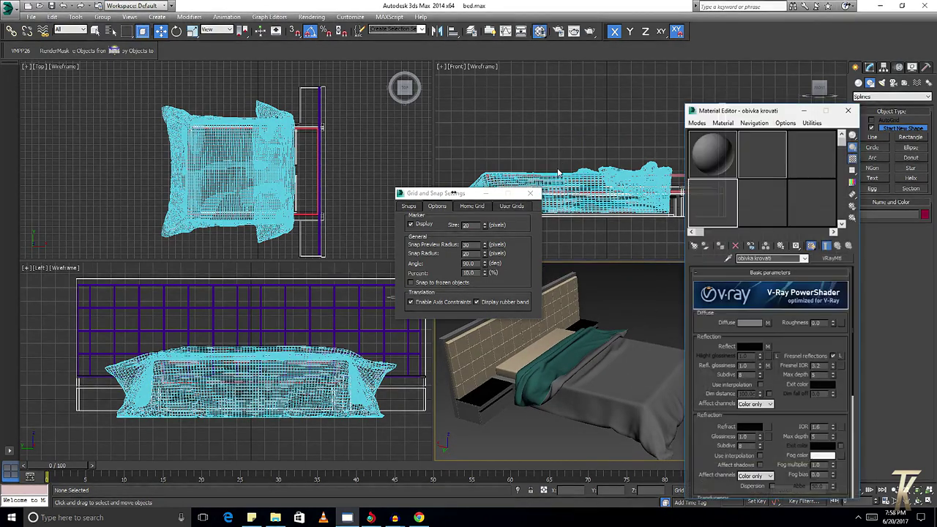
pyautogui.click(757, 213)
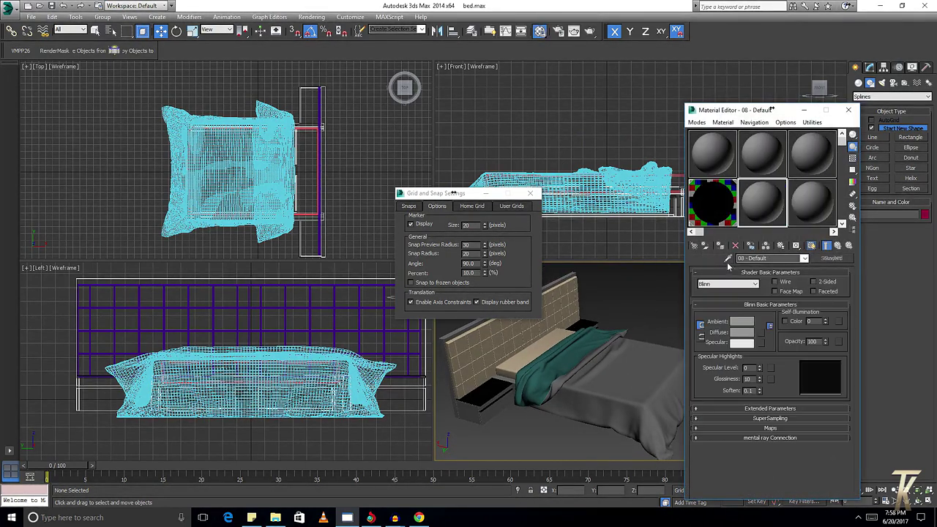
pyautogui.click(644, 344)
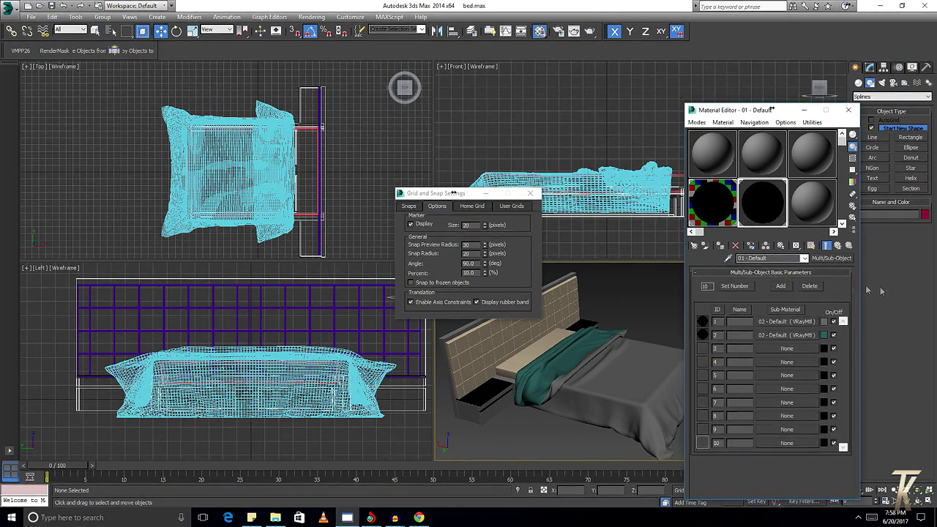
pyautogui.click(779, 334)
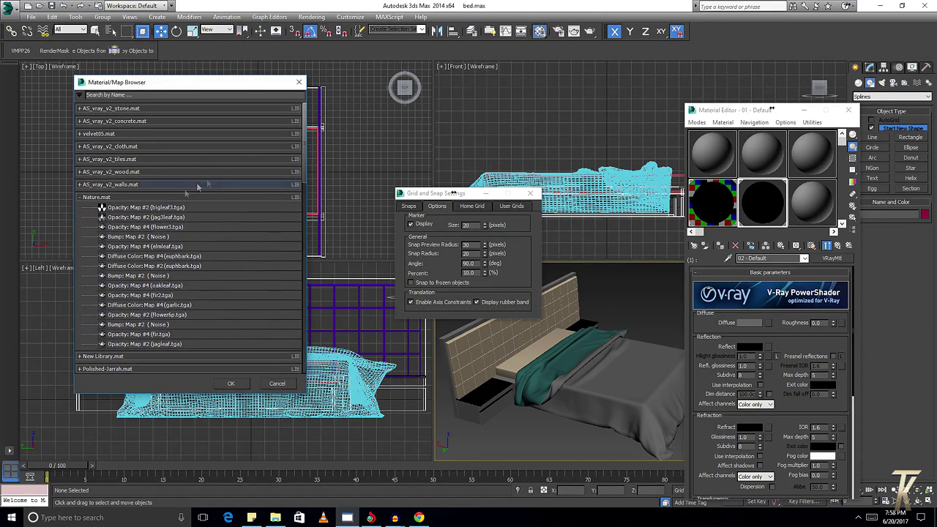
# Step: Assign a Bitmap diffuse map to 02 - Default loading the JP_Brick01_Bump image
pyautogui.click(81, 198)
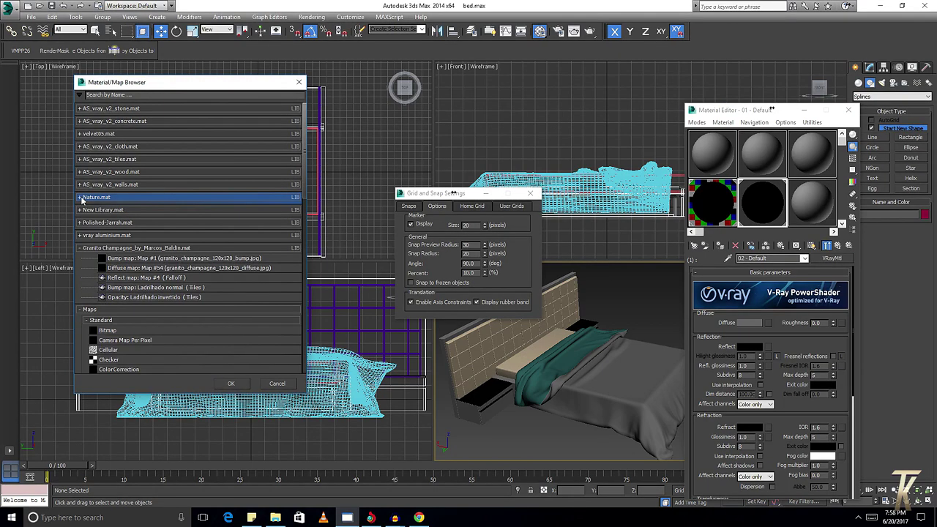
pyautogui.doubleClick(107, 331)
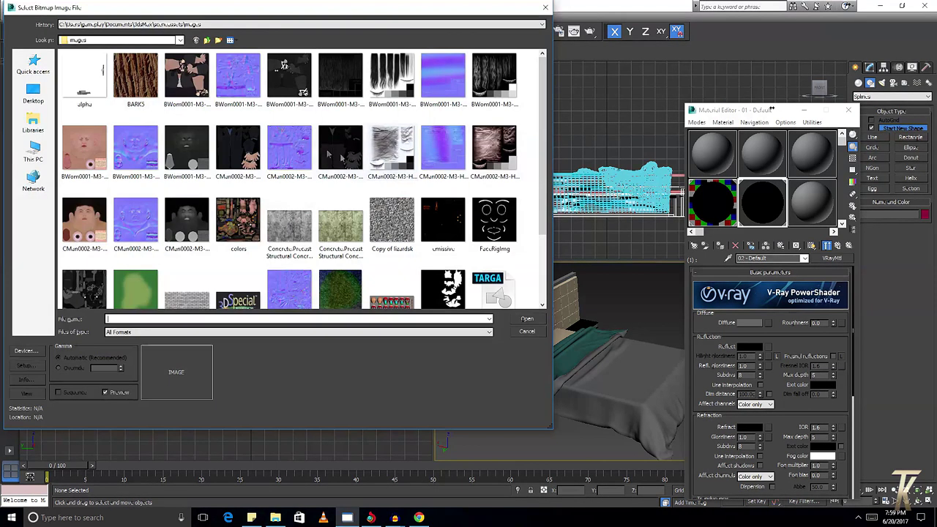
pyautogui.scroll(-2, 227, 248)
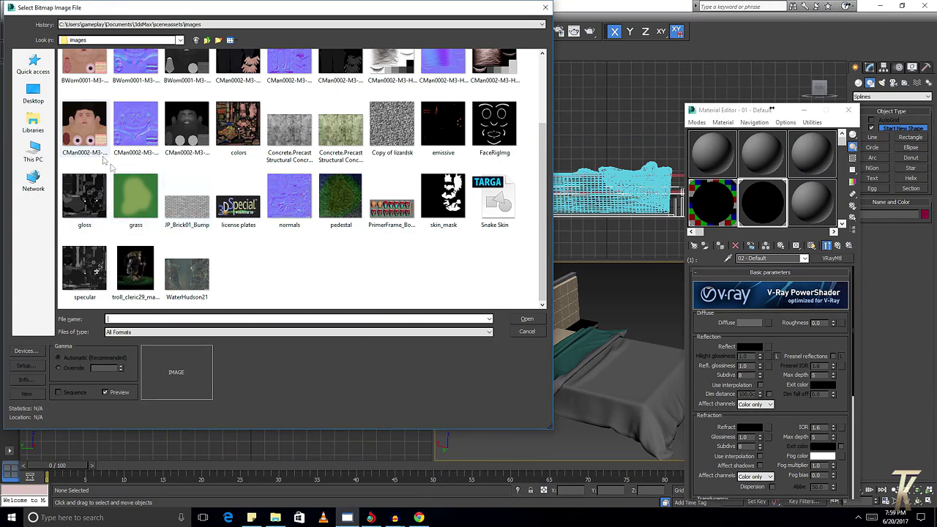
pyautogui.click(192, 202)
pyautogui.click(527, 321)
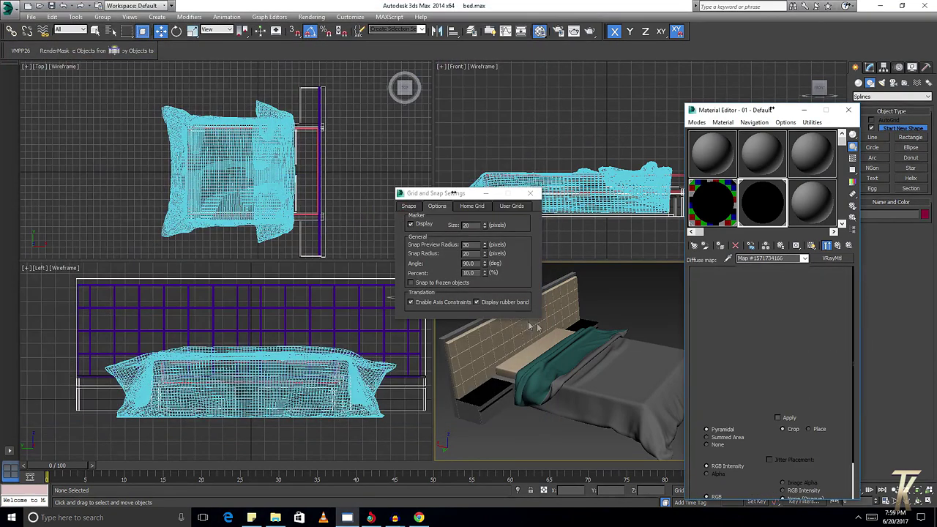
# Step: Show the JP_Brick01_Bump texture on the bed in the viewport, inspect it, and return to the VRayMtl parent
pyautogui.click(810, 245)
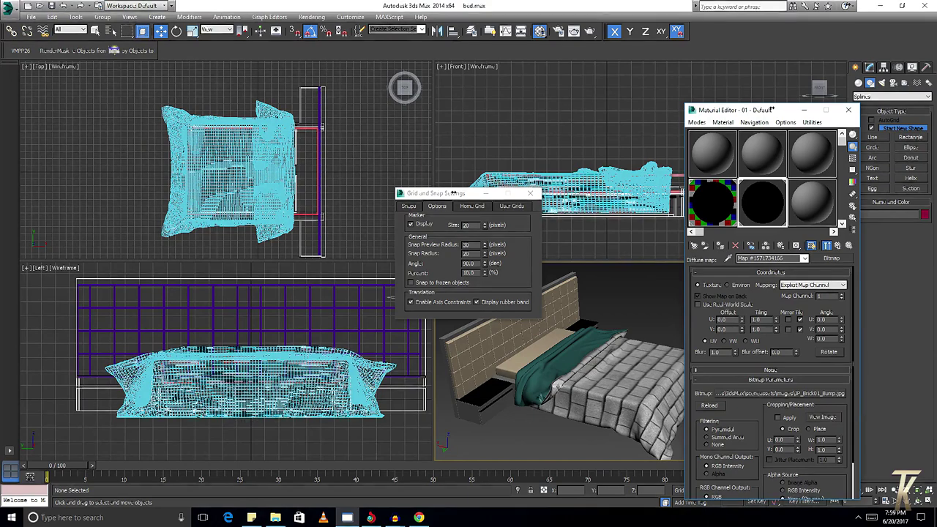
pyautogui.scroll(2, 526, 398)
pyautogui.scroll(3, 565, 395)
pyautogui.keyDown('alt'); pyautogui.moveTo(564, 395); pyautogui.dragTo(474, 375, button='middle'); pyautogui.keyUp('alt')
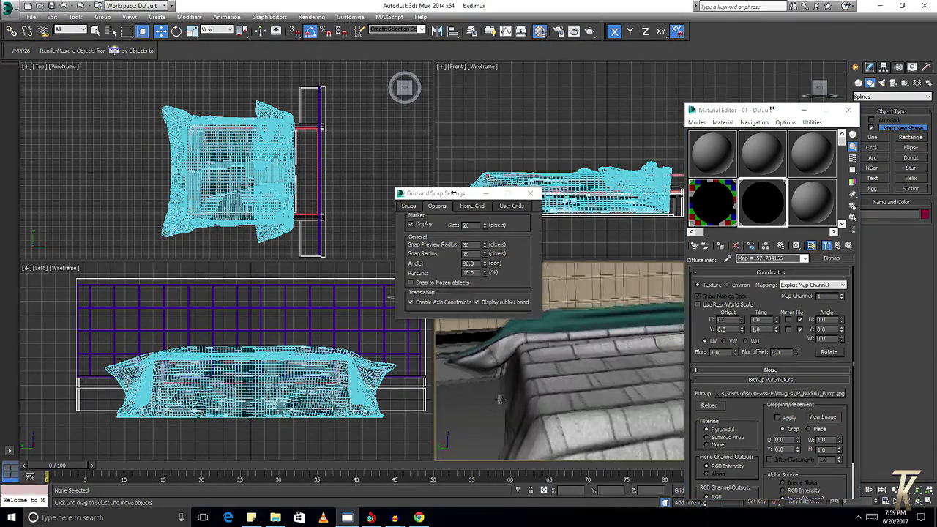
pyautogui.scroll(-3, 474, 375)
pyautogui.scroll(-3, 474, 375)
pyautogui.scroll(-2, 493, 359)
pyautogui.scroll(-2, 493, 359)
pyautogui.scroll(2, 512, 361)
pyautogui.scroll(2, 512, 362)
pyautogui.keyDown('alt'); pyautogui.moveTo(512, 361); pyautogui.dragTo(574, 366, button='middle'); pyautogui.keyUp('alt')
pyautogui.scroll(1, 574, 365)
pyautogui.scroll(3, 575, 366)
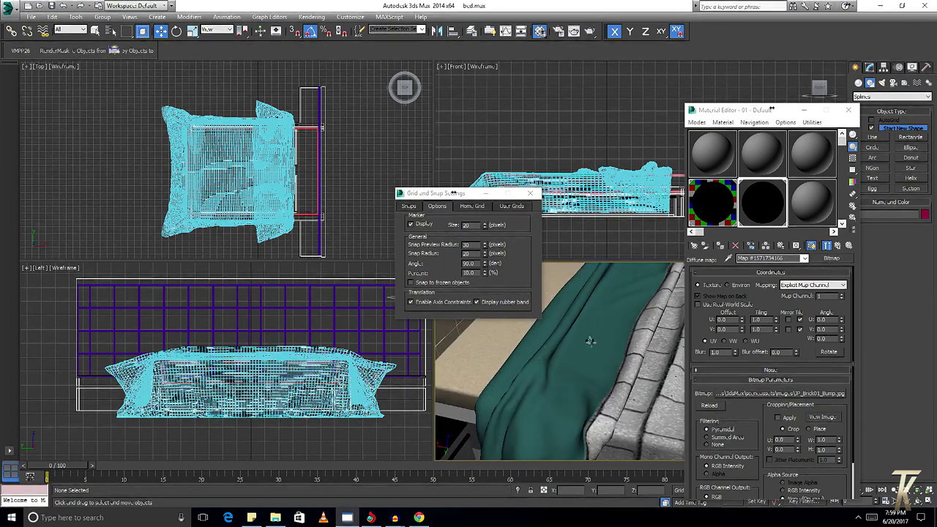
pyautogui.click(837, 247)
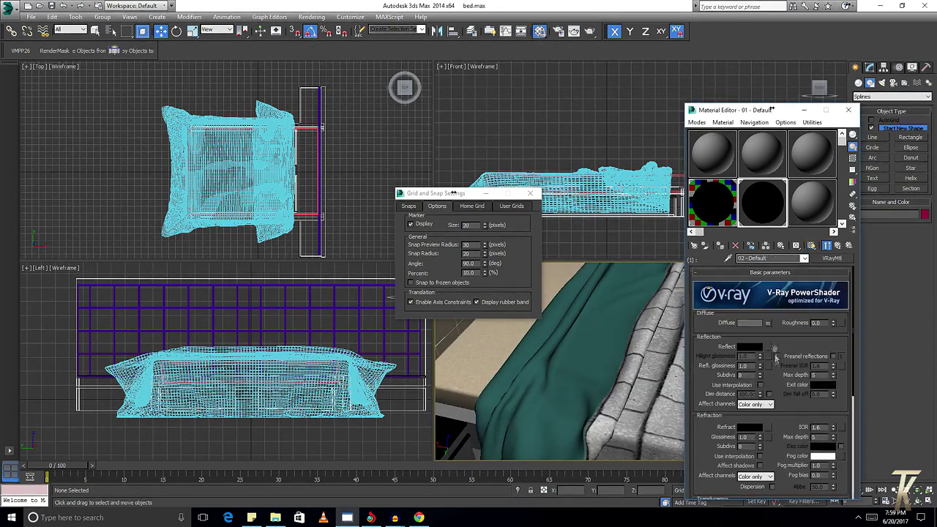
# Step: Reopen sub-material 02 - Default and choose a new Bitmap for its Diffuse map
pyautogui.scroll(-1, 777, 340)
pyautogui.click(848, 246)
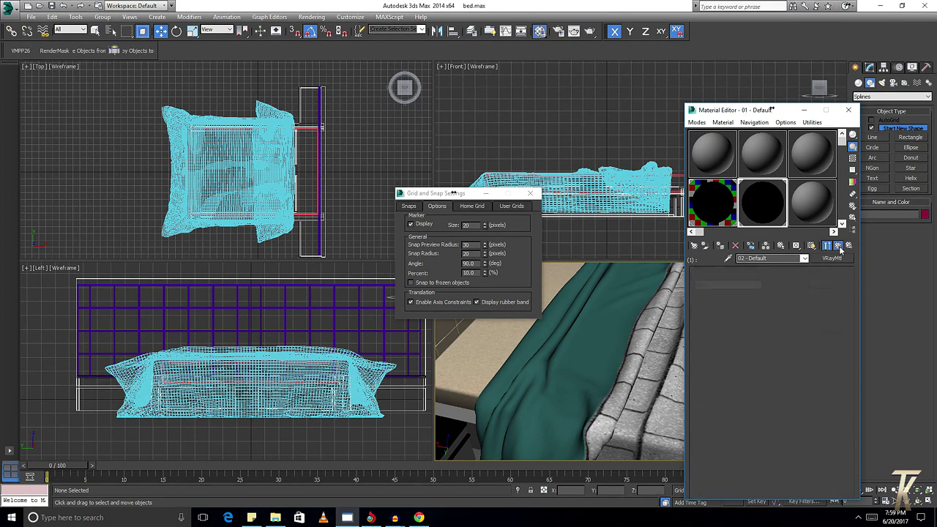
pyautogui.click(798, 334)
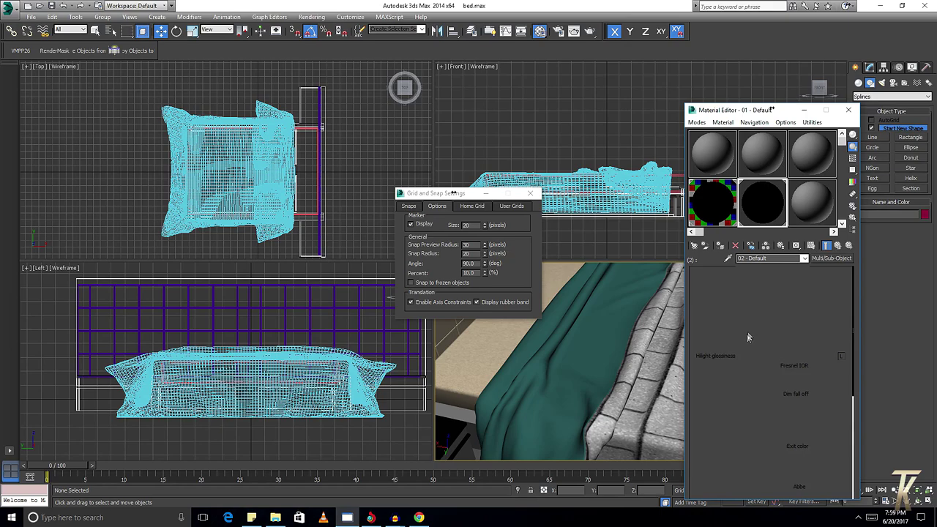
pyautogui.click(769, 323)
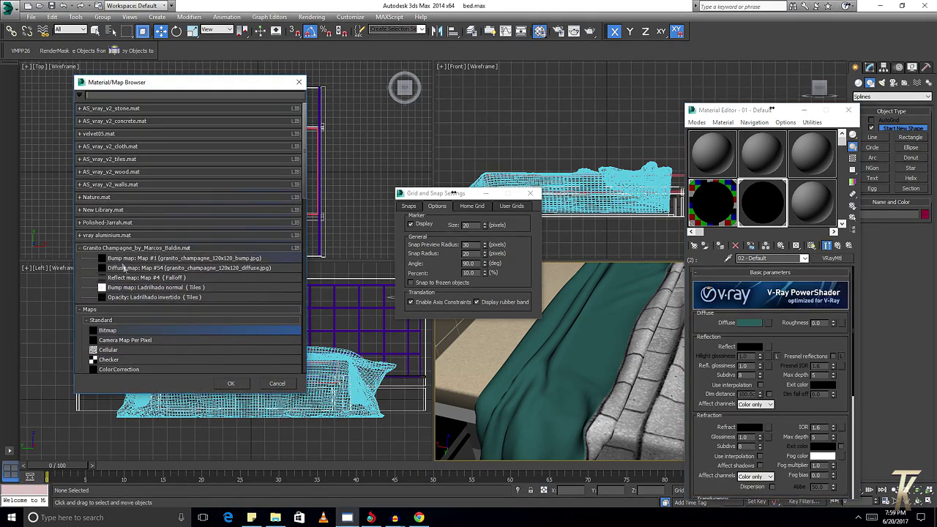
pyautogui.doubleClick(108, 330)
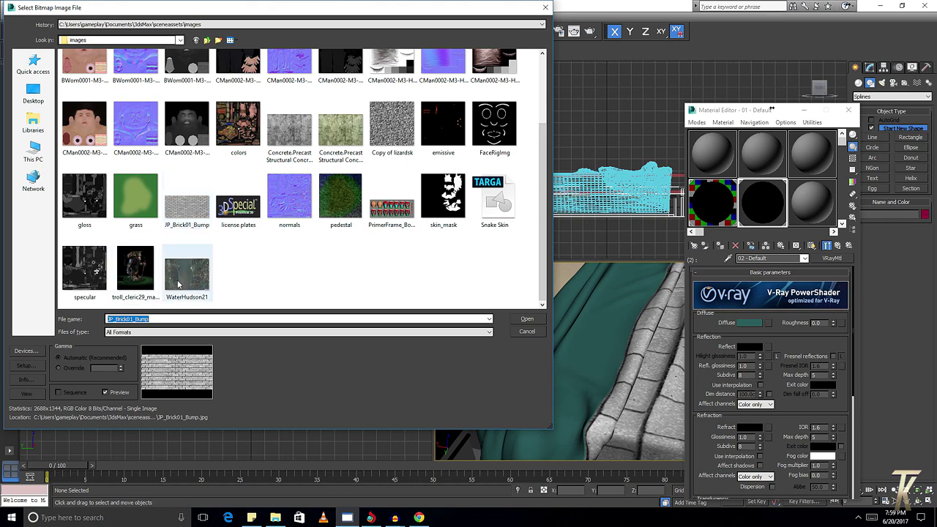
# Step: Browse the H: drive to DEEPAK > Local Disk > texture and preview the cloth folder's images
pyautogui.click(36, 147)
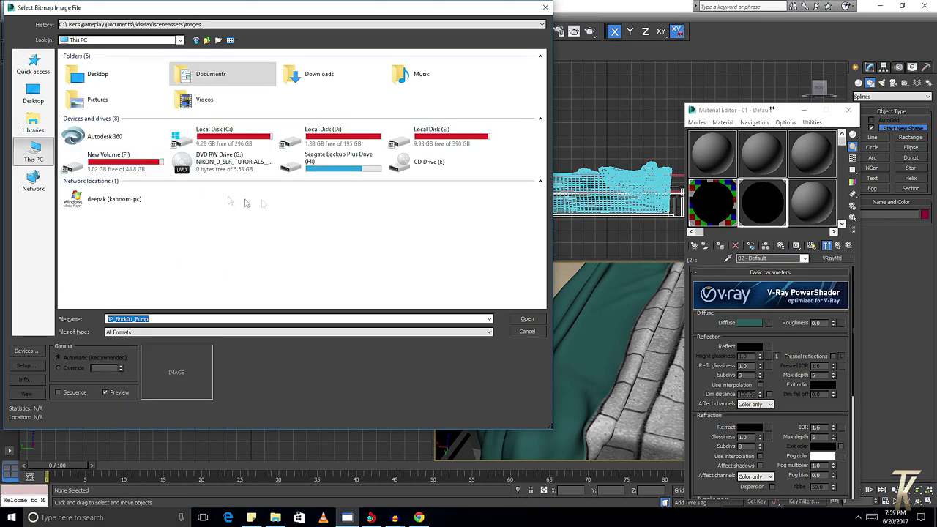
pyautogui.doubleClick(322, 156)
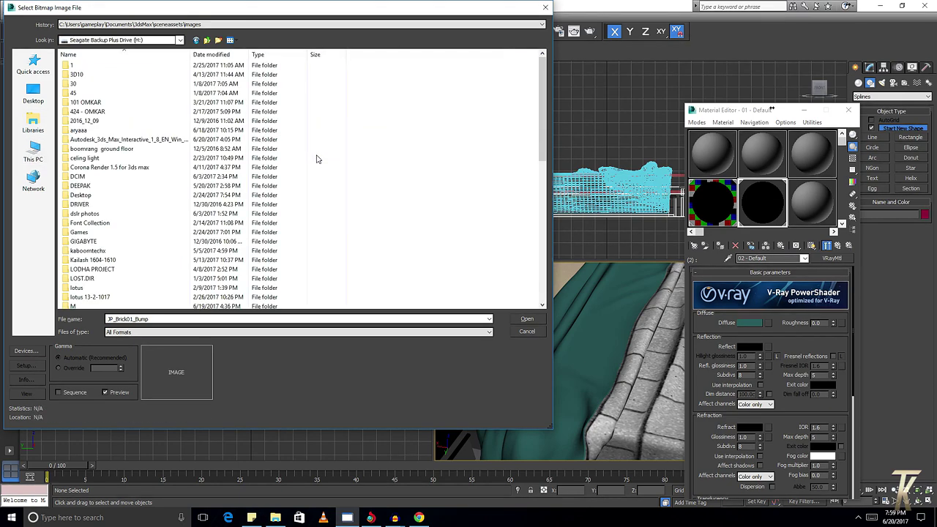
pyautogui.doubleClick(81, 185)
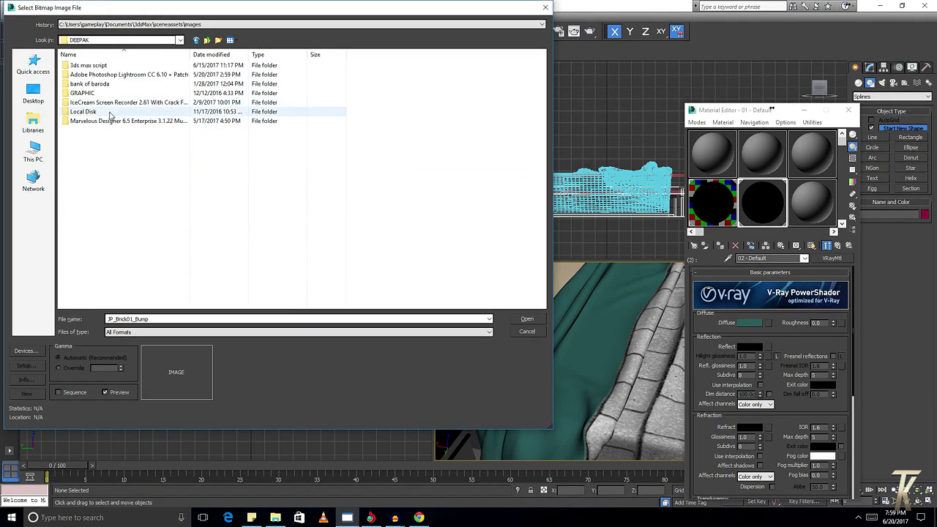
pyautogui.doubleClick(147, 112)
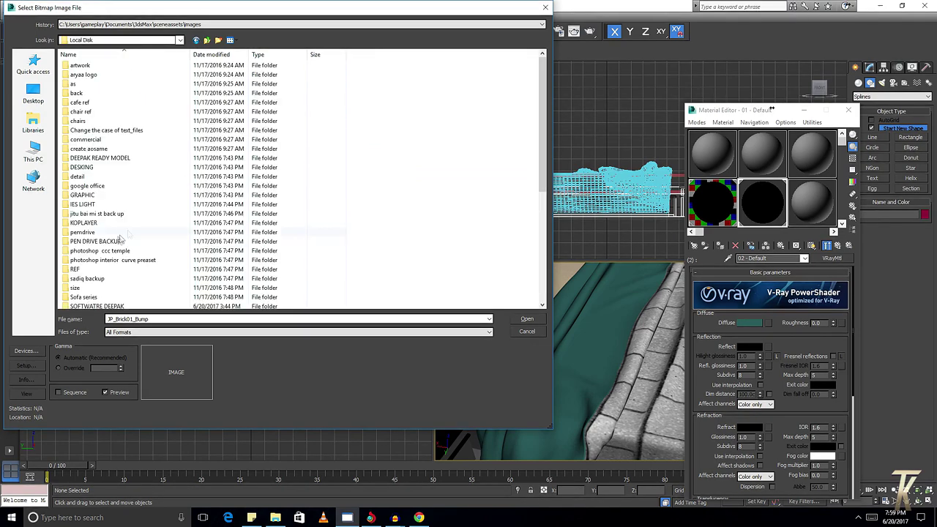
pyautogui.scroll(-6, 95, 248)
pyautogui.doubleClick(80, 131)
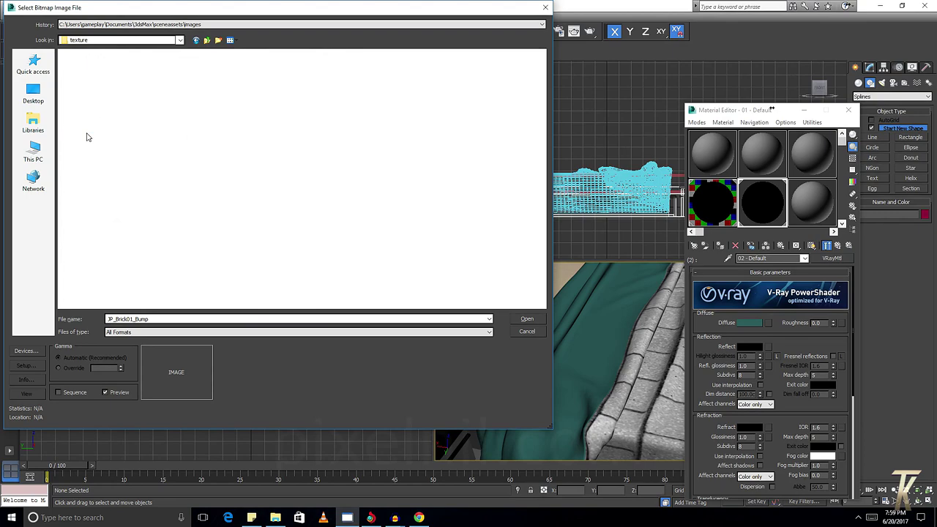
pyautogui.scroll(-5, 308, 213)
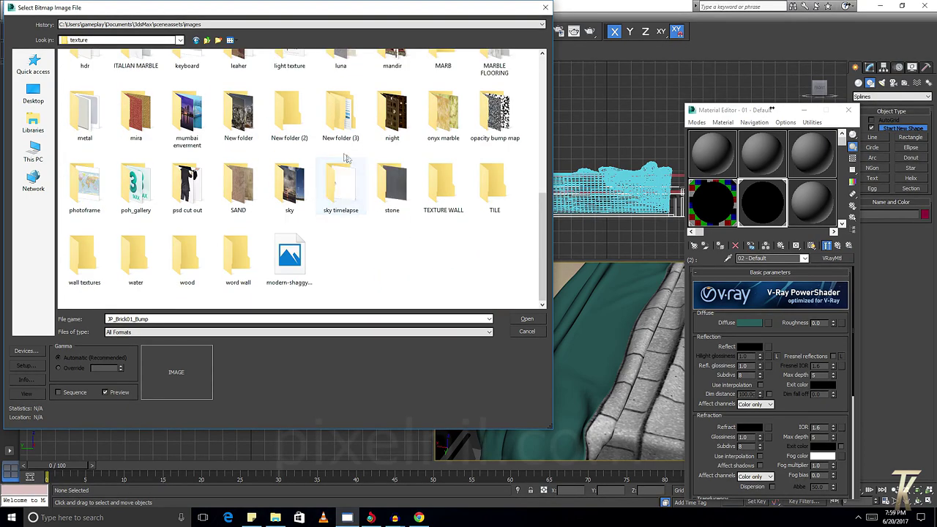
pyautogui.scroll(2, 430, 112)
pyautogui.scroll(2, 357, 157)
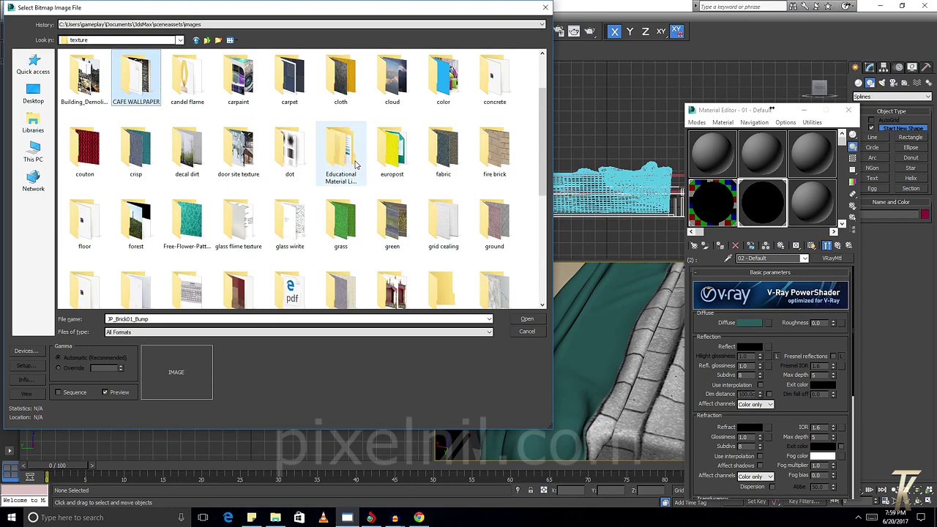
pyautogui.doubleClick(344, 82)
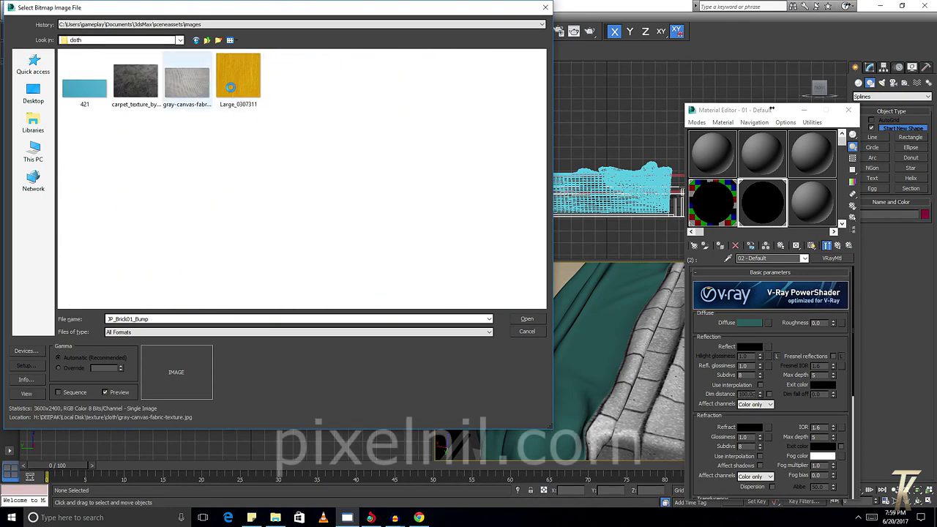
pyautogui.click(188, 77)
pyautogui.press('BackSpace')
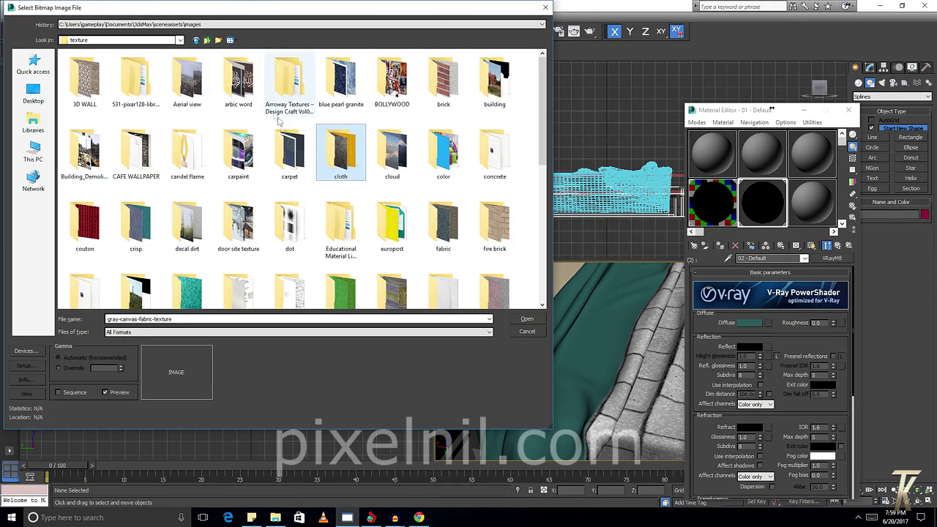
# Step: Check the couton and color swatch folders, then open the fabric folder and preview a striped image
pyautogui.click(391, 162)
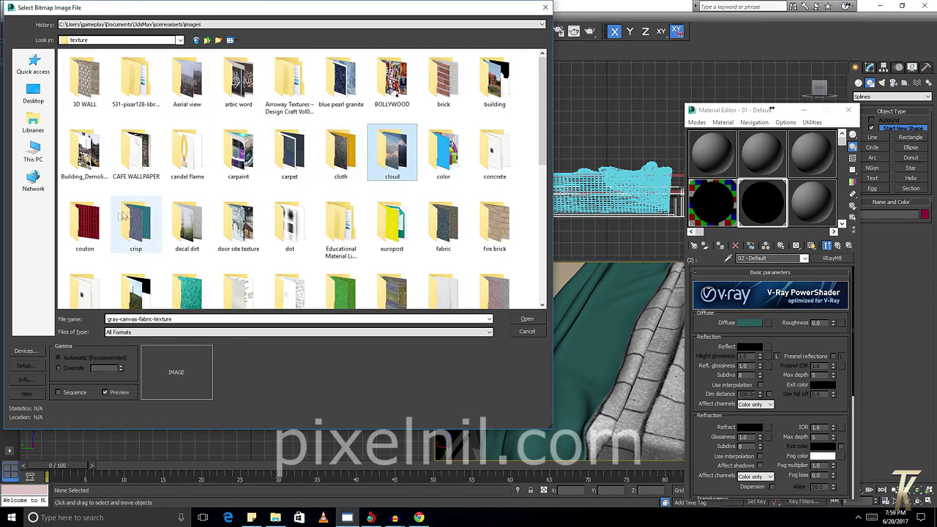
pyautogui.doubleClick(89, 220)
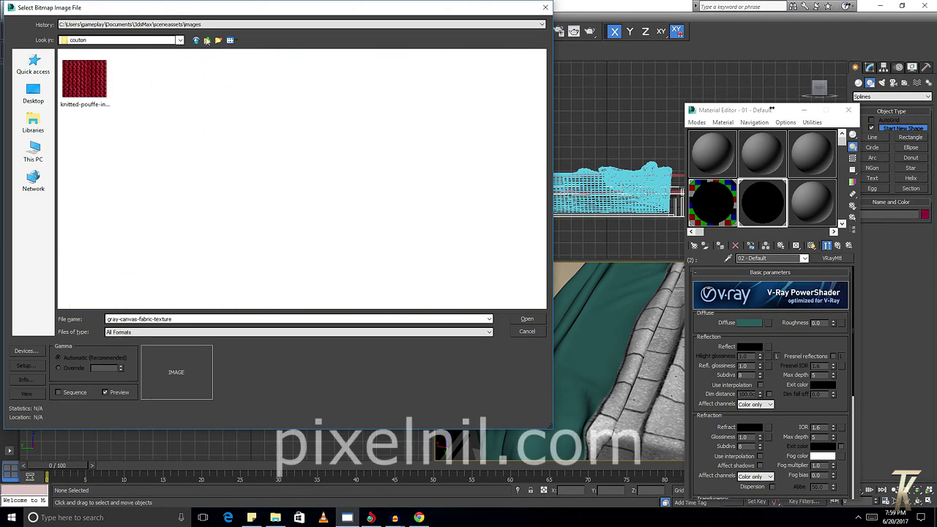
pyautogui.click(207, 40)
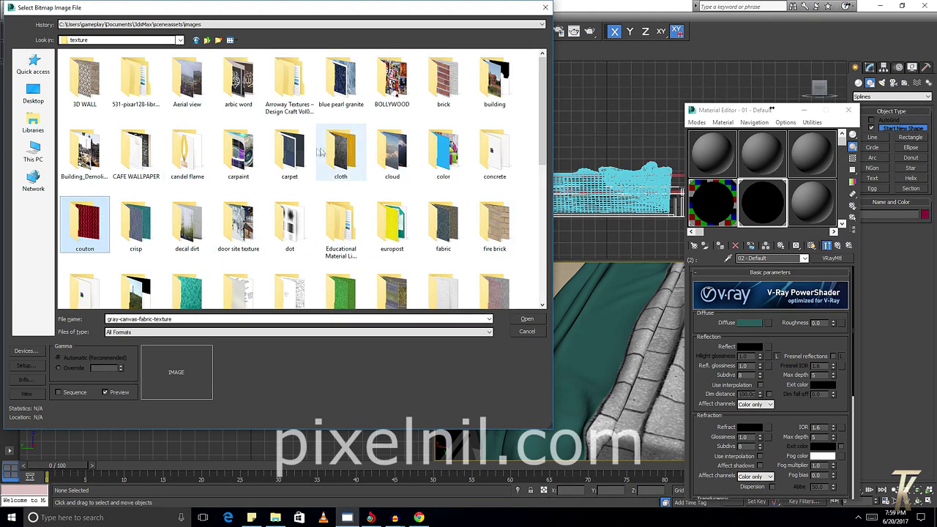
pyautogui.click(290, 151)
pyautogui.click(444, 152)
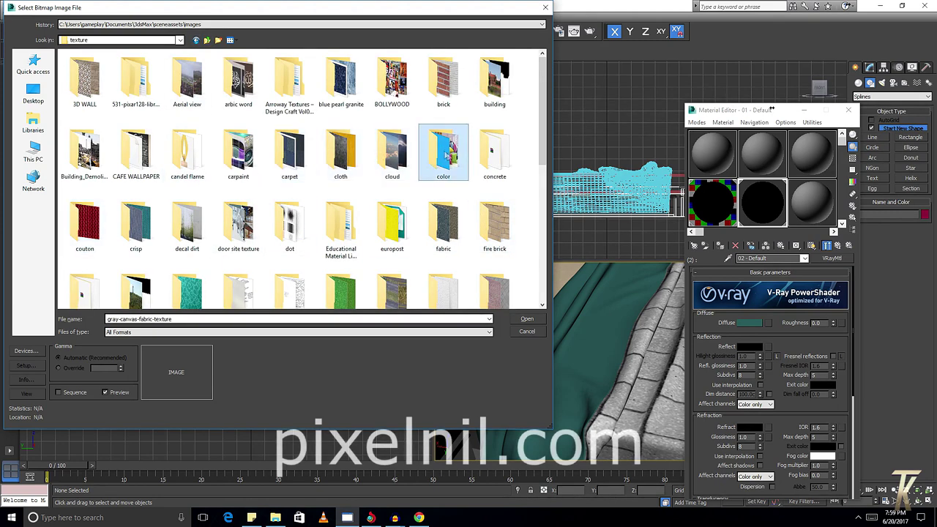
pyautogui.doubleClick(458, 170)
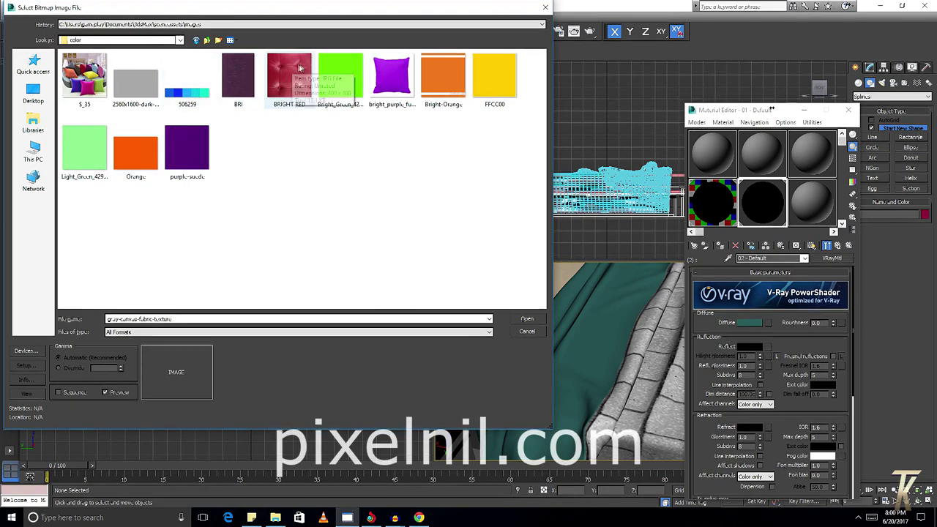
pyautogui.click(208, 40)
pyautogui.click(290, 151)
pyautogui.doubleClick(443, 223)
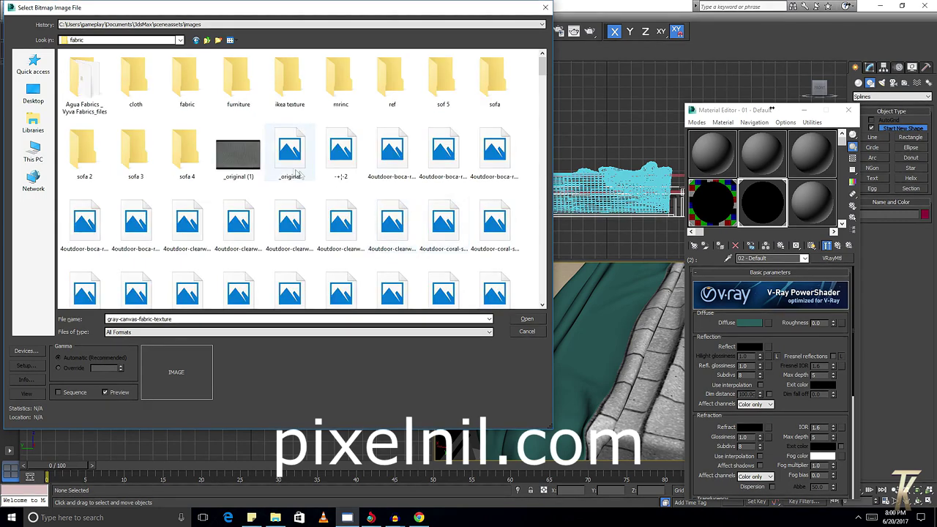
pyautogui.click(358, 167)
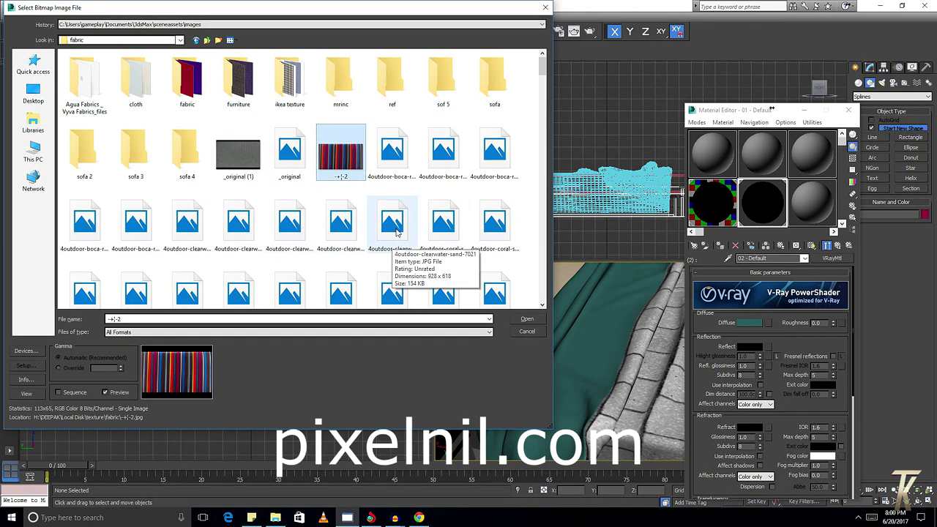
# Step: Load BERTA RUTA_black.JPG from the ikea texture folder as the diffuse map
pyautogui.doubleClick(289, 79)
pyautogui.click(84, 146)
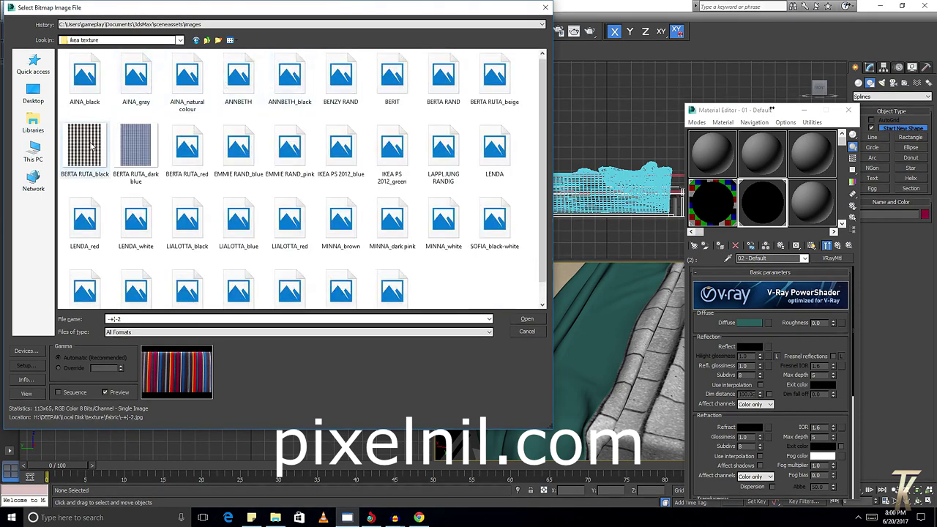
pyautogui.click(527, 319)
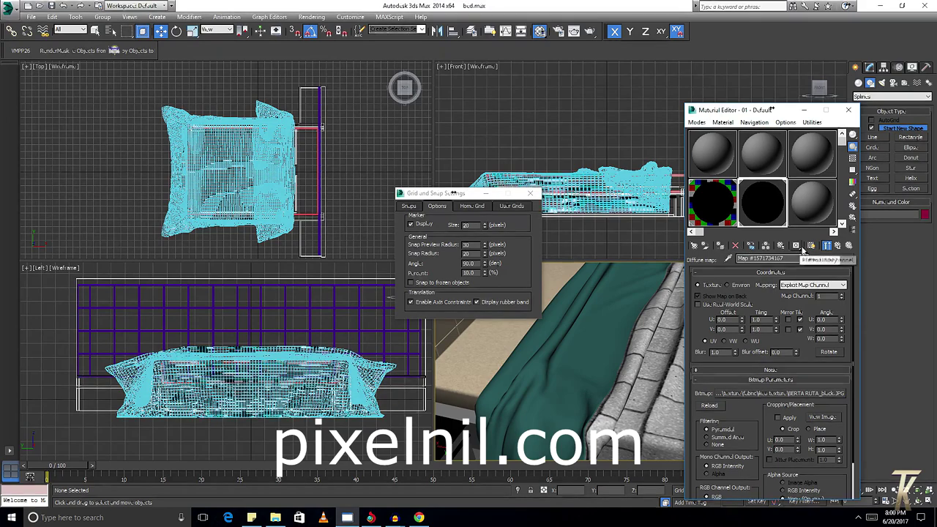
# Step: Display the BERTA RUTA_black checks on the bed cloth and open the bitmap's View Image window
pyautogui.click(811, 246)
pyautogui.keyDown('alt'); pyautogui.moveTo(556, 351); pyautogui.dragTo(629, 369, button='middle'); pyautogui.keyUp('alt')
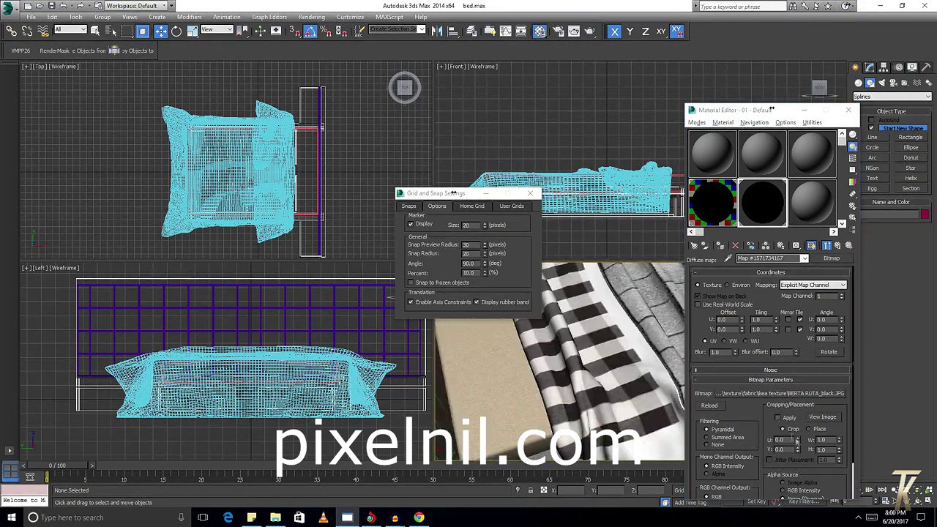
pyautogui.click(821, 417)
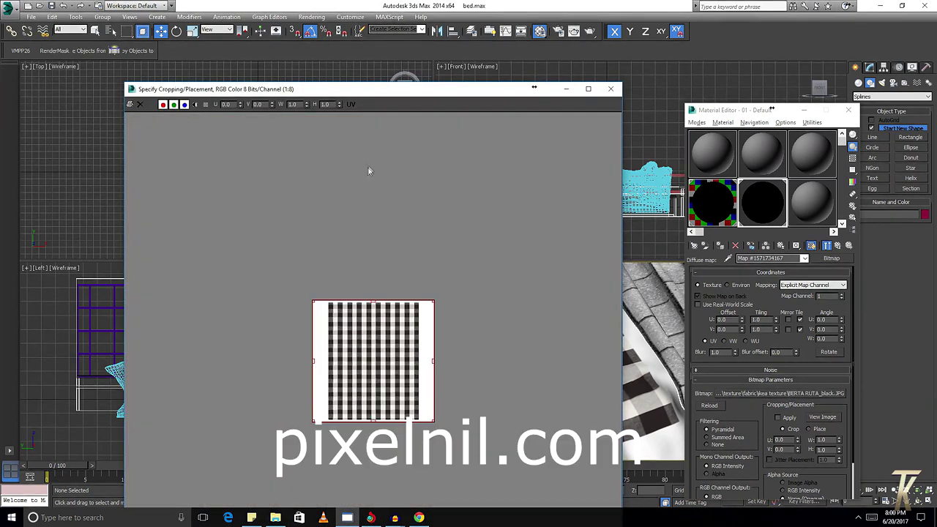
pyautogui.scroll(1, 375, 313)
# Step: Crop the fabric to U 0.19, V 0.206, W 0.614, H 0.618 and apply the cropping
pyautogui.moveTo(249, 237)
pyautogui.mouseDown()
pyautogui.moveTo(306, 278)
pyautogui.moveTo(296, 289)
pyautogui.mouseUp()
pyautogui.moveTo(494, 486); pyautogui.dragTo(446, 440)
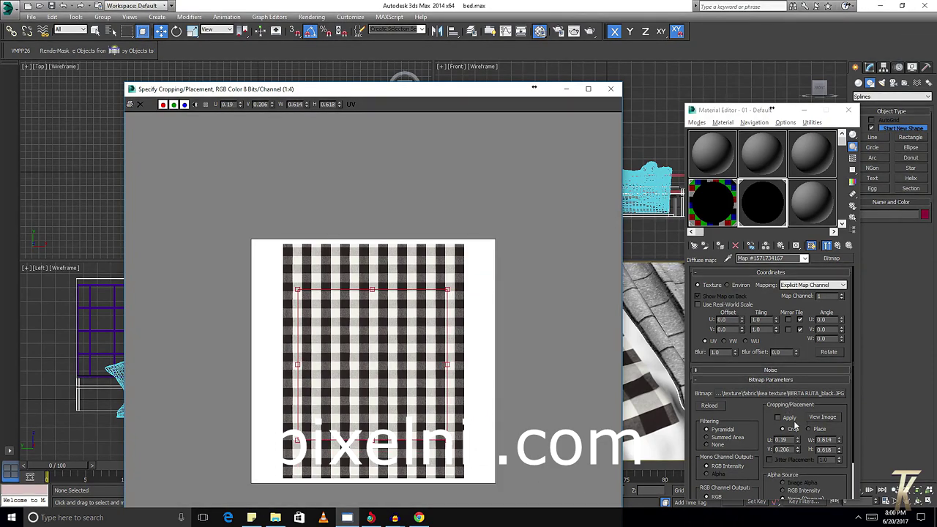
pyautogui.click(778, 417)
pyautogui.click(610, 89)
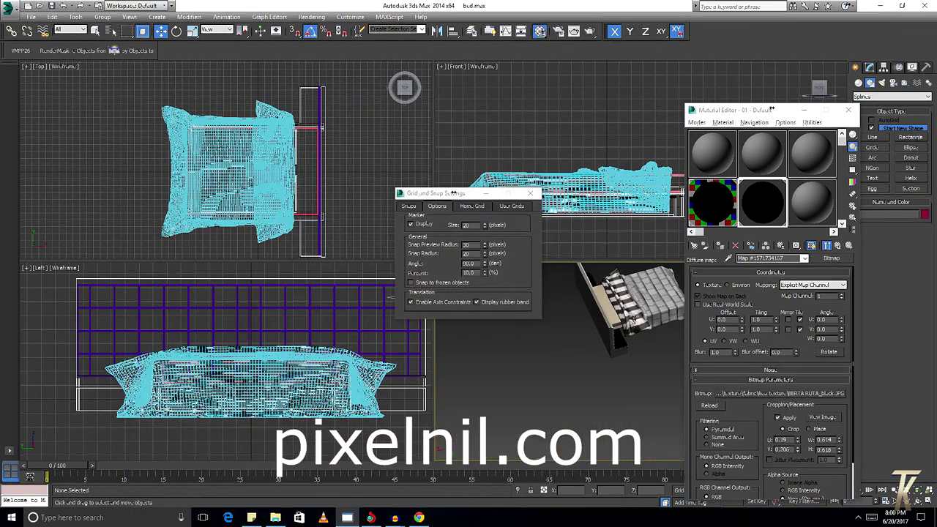
pyautogui.moveTo(596, 322)
pyautogui.keyDown('alt'); pyautogui.mouseDown(button='middle')
pyautogui.moveTo(649, 339)
pyautogui.moveTo(617, 430)
pyautogui.moveTo(625, 314)
pyautogui.moveTo(573, 375)
pyautogui.mouseUp(button='middle'); pyautogui.keyUp('alt')
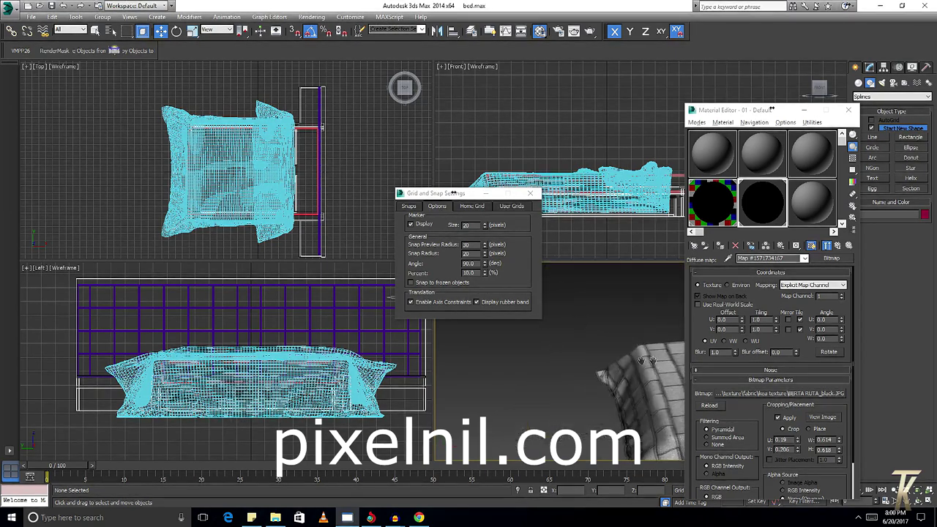
# Step: View the checked cloth on the bed from above, close the Material Editor, and return to Chrome
pyautogui.moveTo(573, 375)
pyautogui.keyDown('alt'); pyautogui.mouseDown(button='middle')
pyautogui.moveTo(586, 337)
pyautogui.moveTo(622, 344)
pyautogui.mouseUp(button='middle'); pyautogui.keyUp('alt')
pyautogui.click(847, 110)
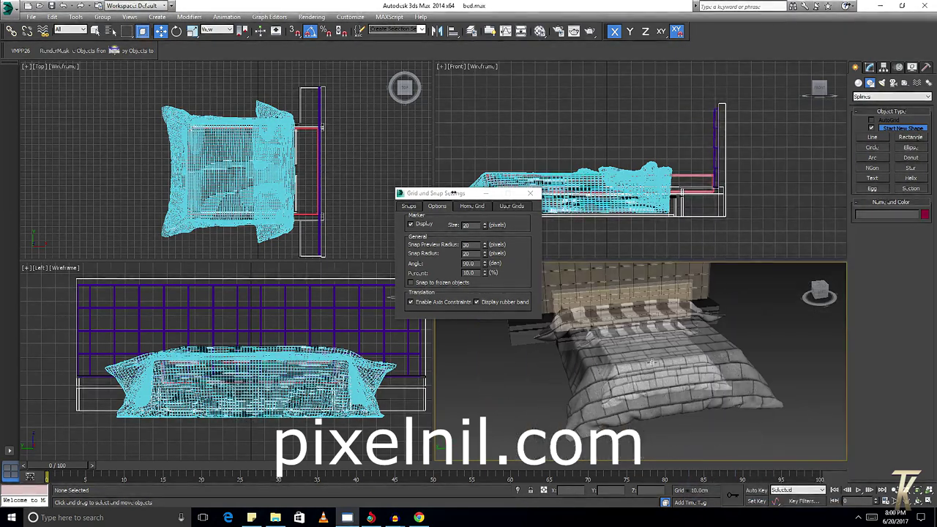
pyautogui.click(419, 518)
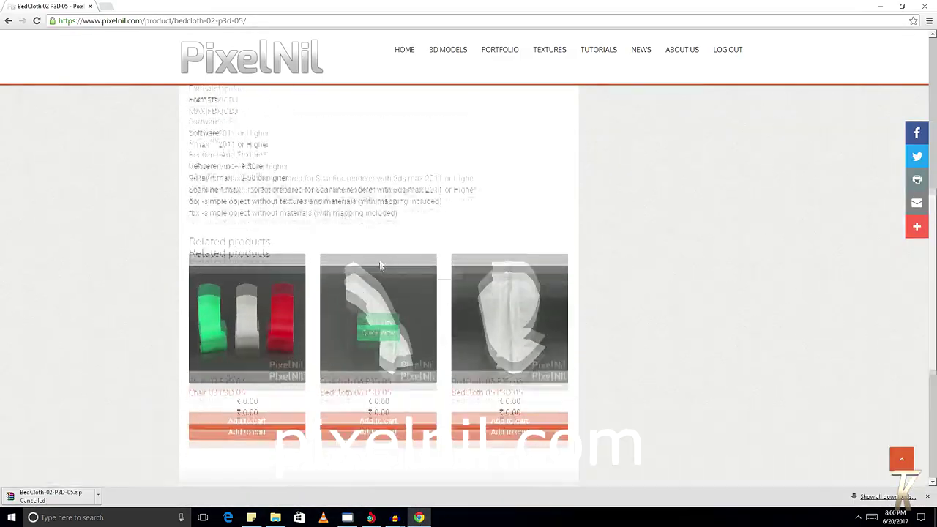
# Step: Go from the BedCloth product page to the PixelNil home page
pyautogui.scroll(3, 410, 310)
pyautogui.scroll(-3, 554, 251)
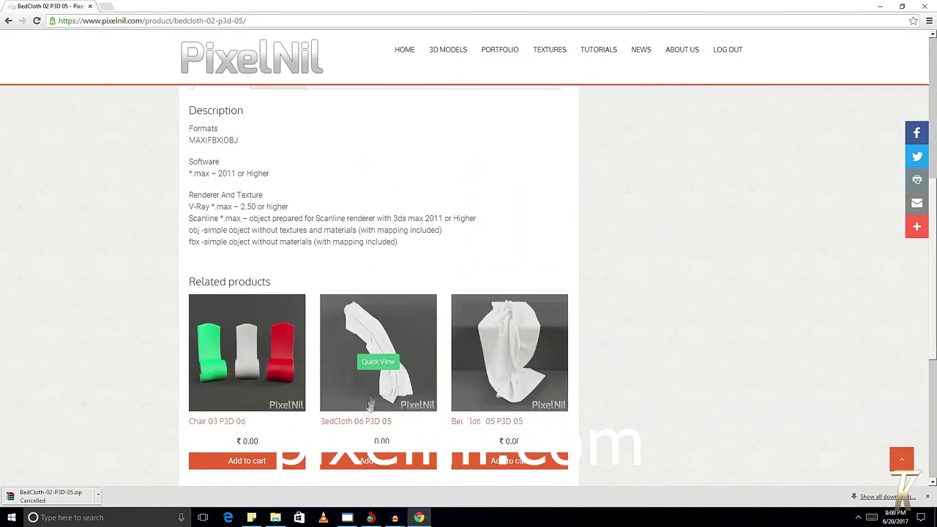
pyautogui.scroll(-2, 323, 413)
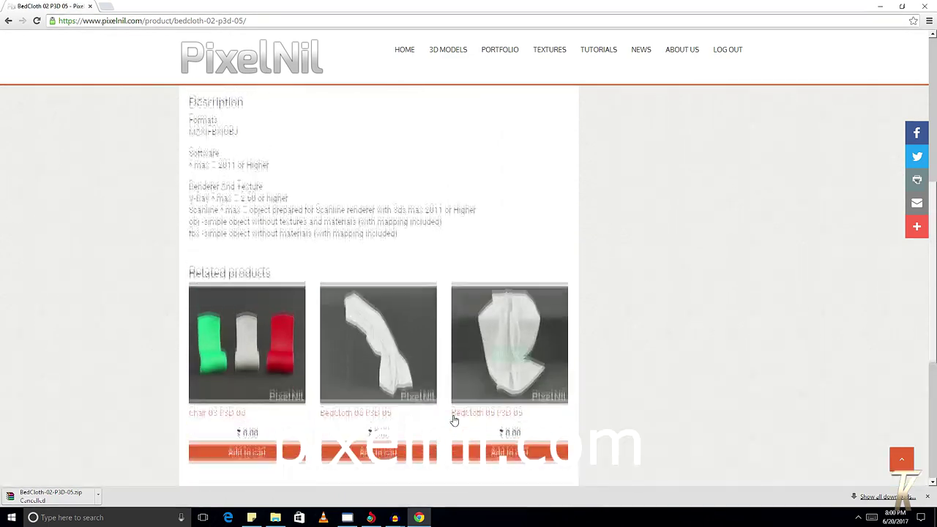
pyautogui.scroll(5, 410, 293)
pyautogui.click(411, 52)
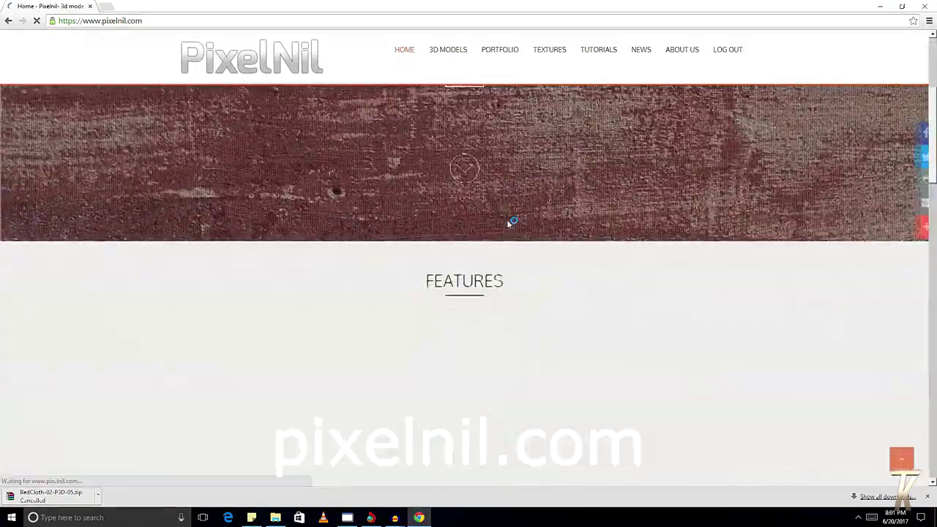
# Step: Browse the SHOP grid showing BedCloth 07–10, Chair 03 P3D 06 and three Cabin Table models
pyautogui.scroll(-3, 511, 221)
pyautogui.scroll(-1, 511, 221)
pyautogui.scroll(-2, 510, 221)
pyautogui.scroll(-3, 522, 289)
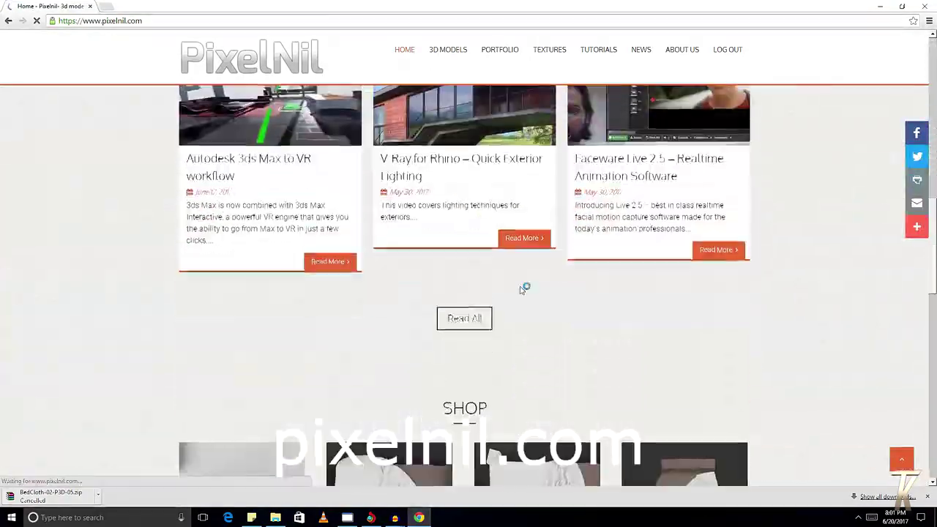
pyautogui.scroll(-4, 522, 289)
pyautogui.scroll(-1, 498, 300)
pyautogui.scroll(-3, 468, 311)
pyautogui.scroll(-4, 434, 322)
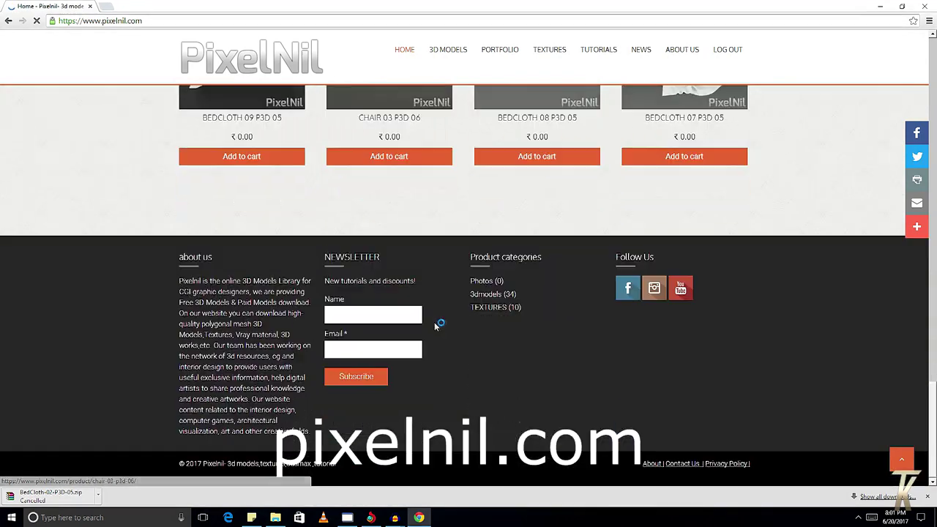
pyautogui.scroll(3, 494, 314)
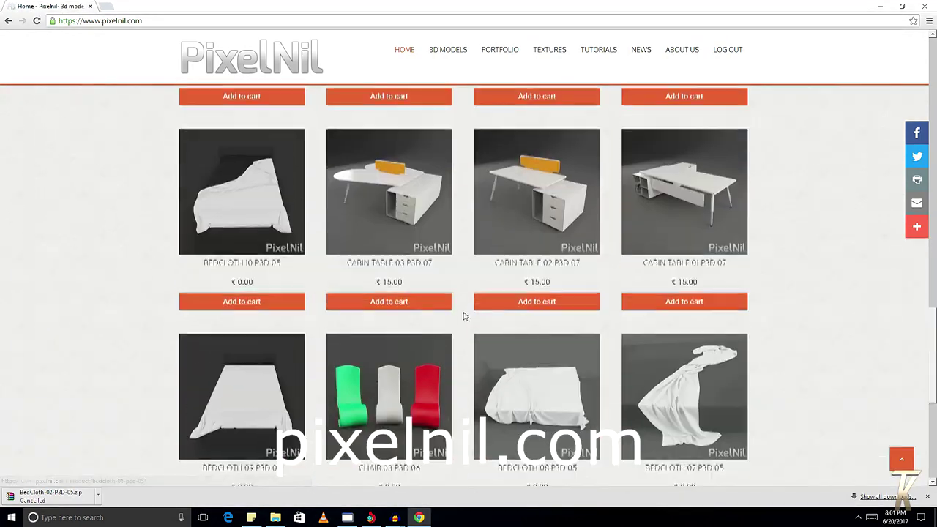
pyautogui.scroll(5, 659, 361)
pyautogui.scroll(1, 607, 360)
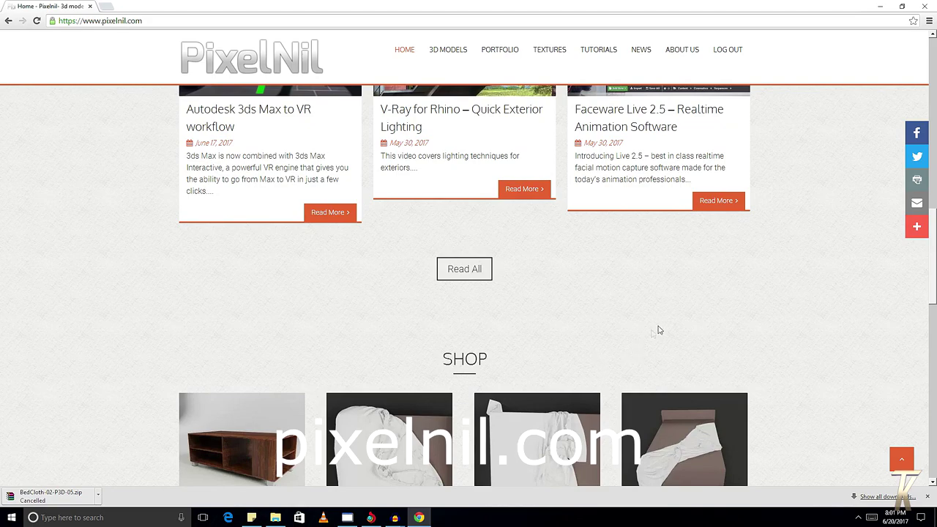
pyautogui.scroll(-2, 644, 339)
pyautogui.scroll(-2, 658, 328)
pyautogui.scroll(-2, 586, 307)
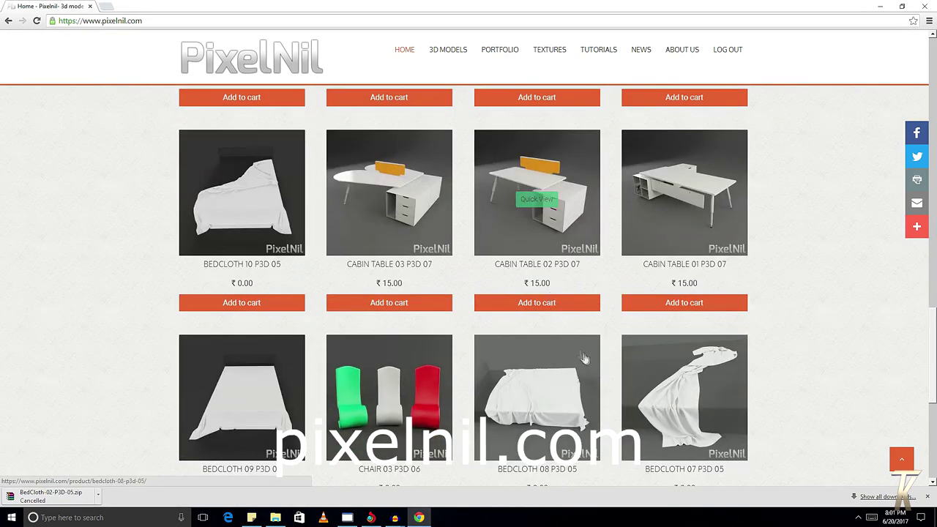
pyautogui.scroll(-2, 582, 352)
pyautogui.scroll(2, 592, 358)
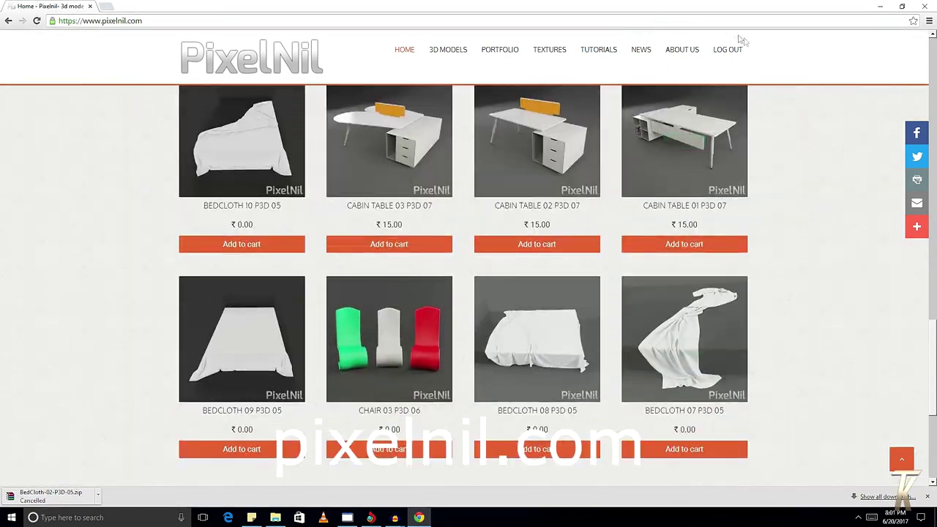